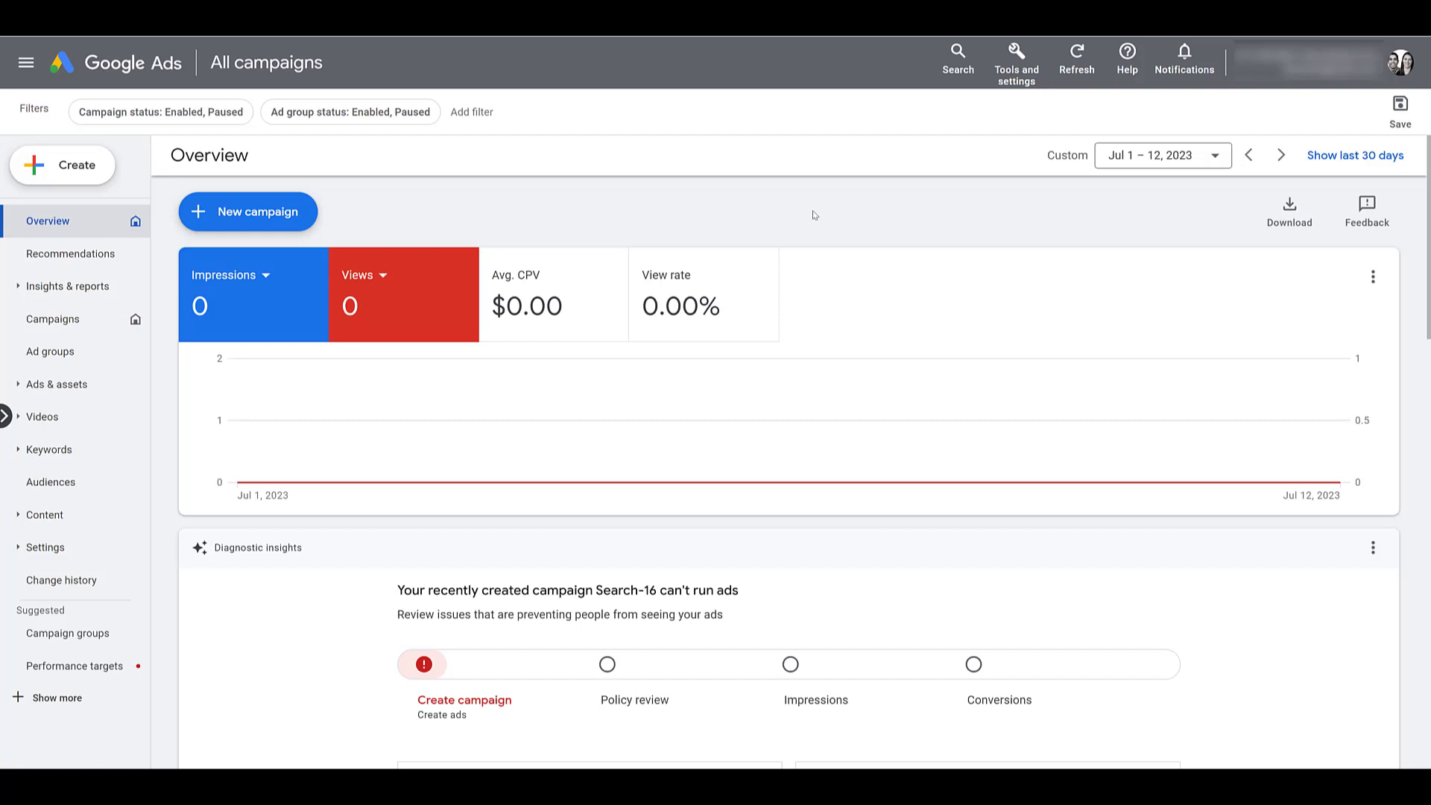
# - Go to the Brand lists page under Tools and settings' Shared Library
pyautogui.click(1024, 87)
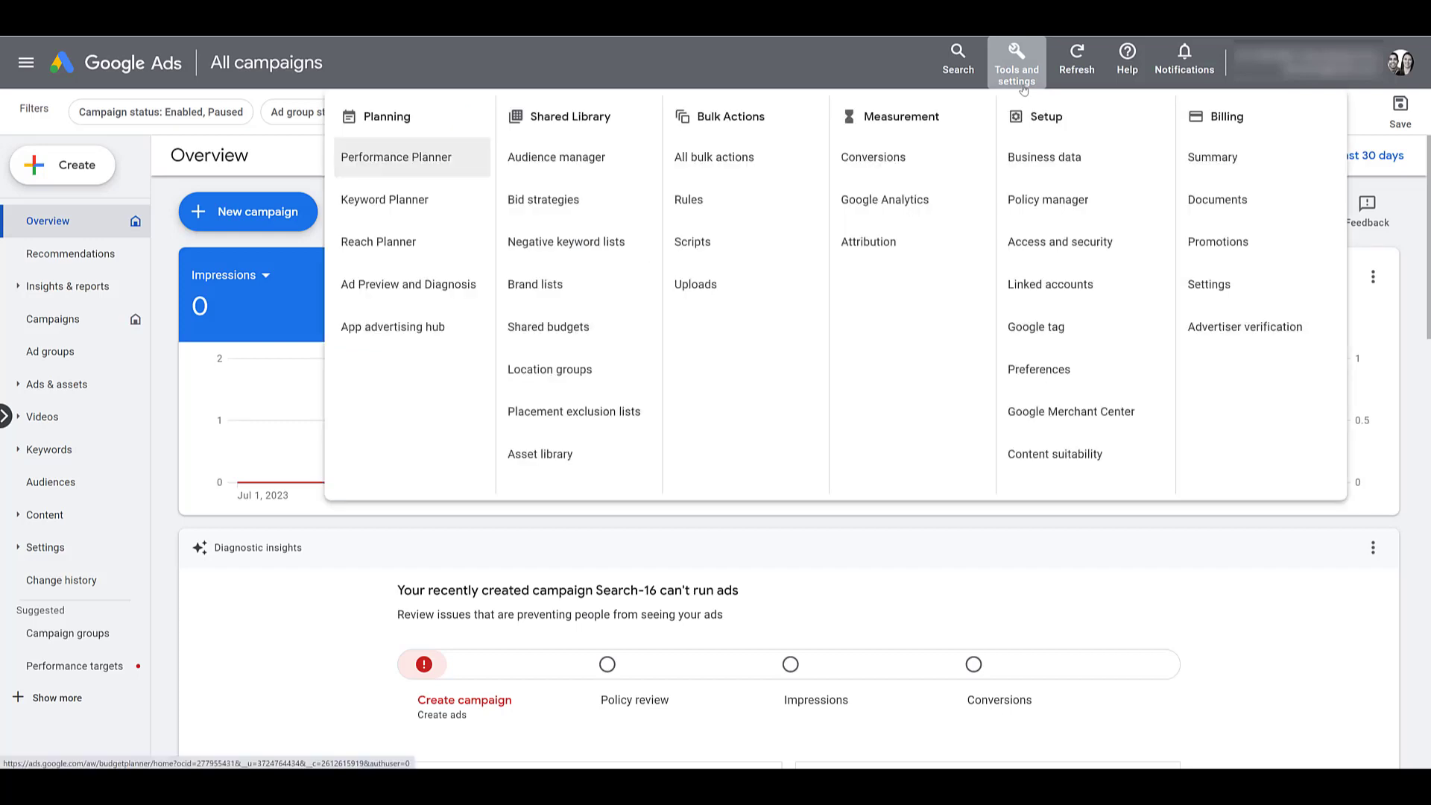
pyautogui.click(598, 292)
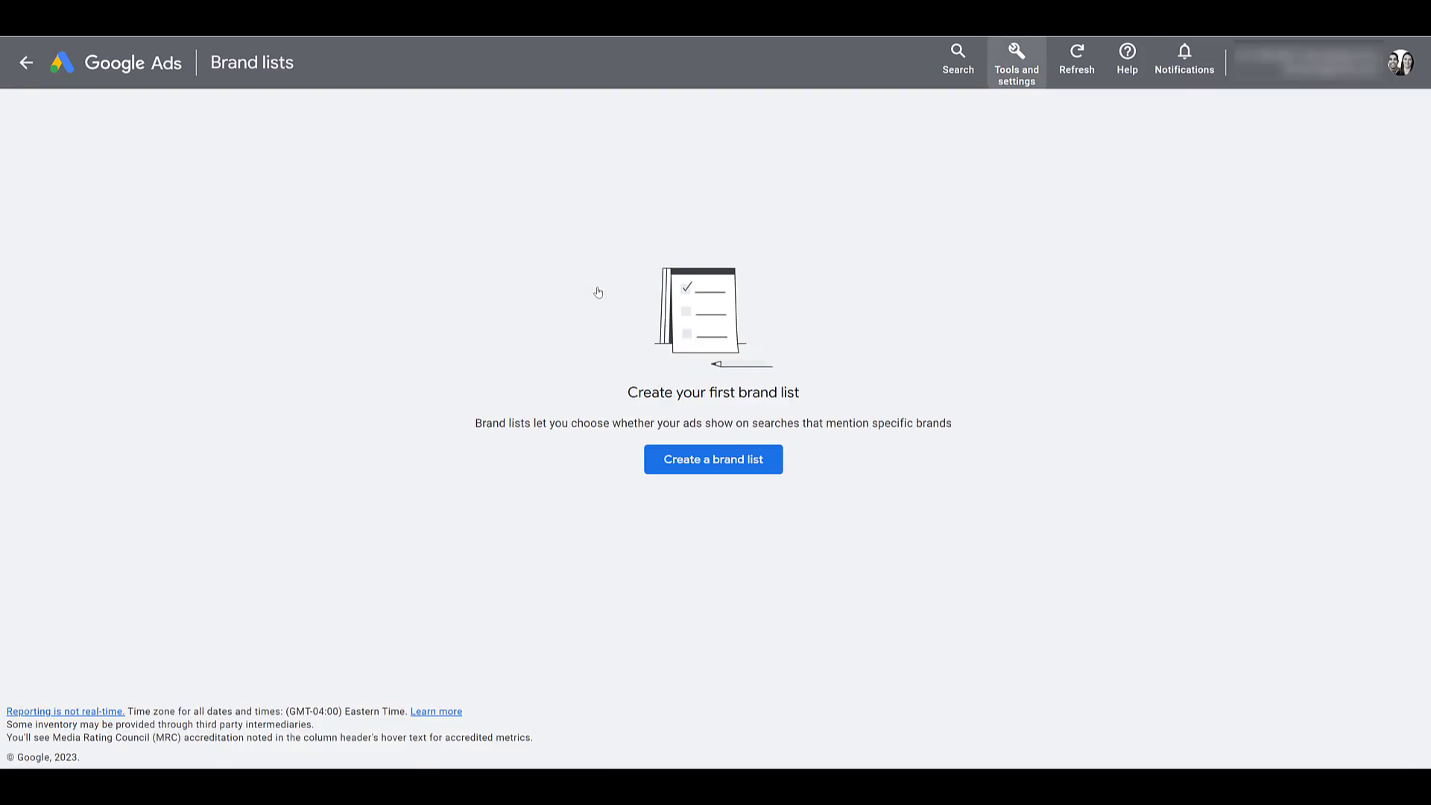
# - Start a brand list named Coca-Cola and add Pepsi, Mountain Dew and RC Cola
pyautogui.click(697, 465)
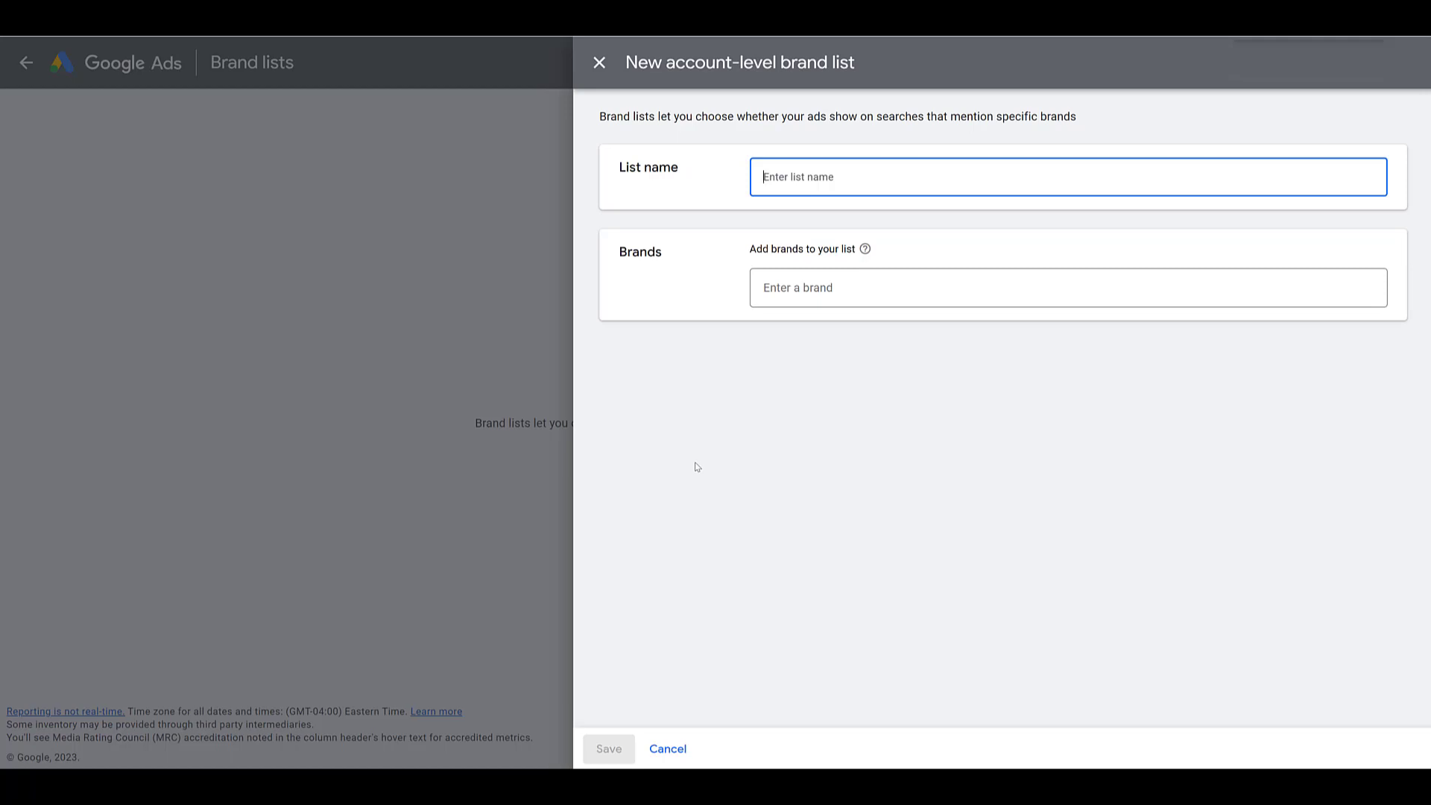
pyautogui.write('Coca-Cola')
pyautogui.moveTo(866, 252)
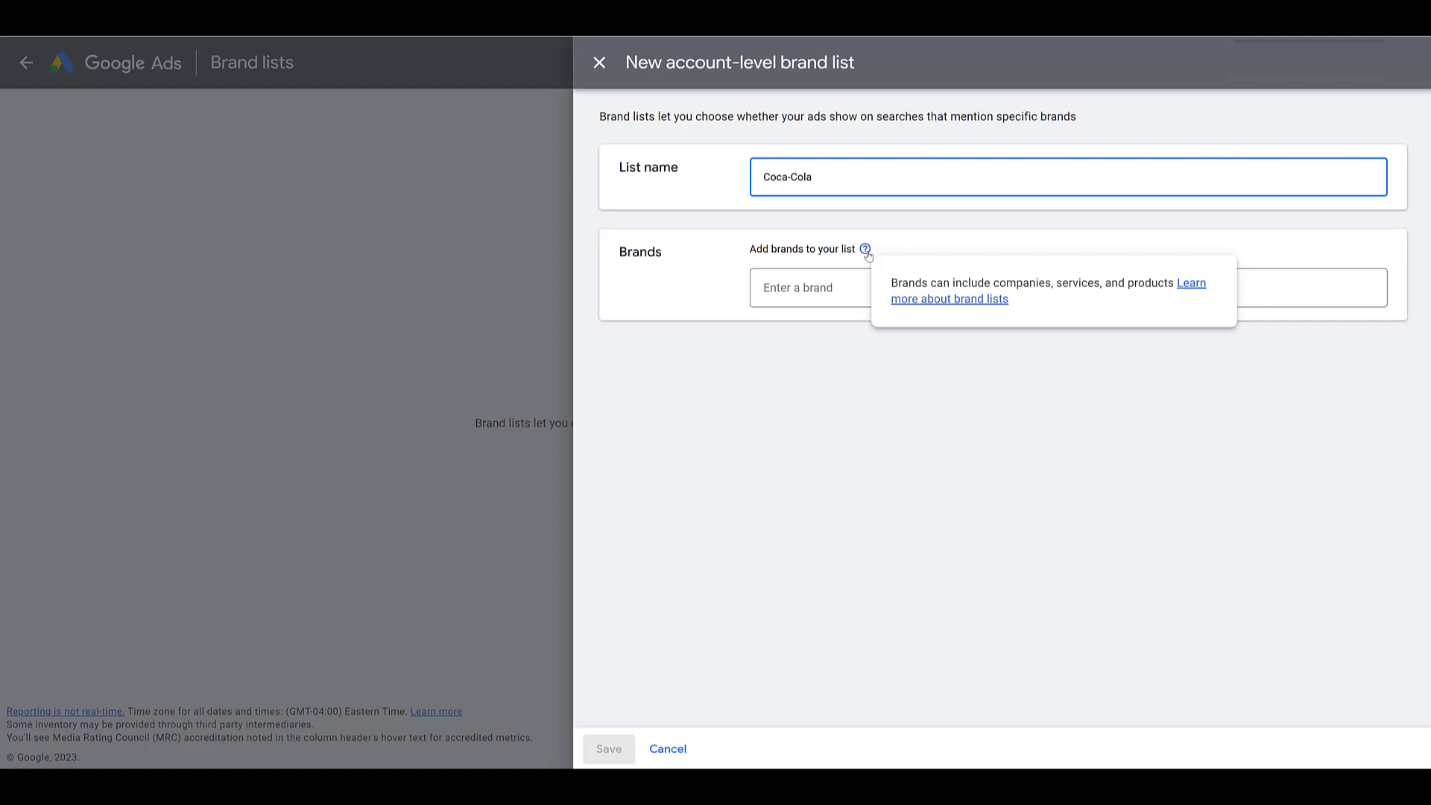
pyautogui.click(822, 288)
pyautogui.write('Pepsi')
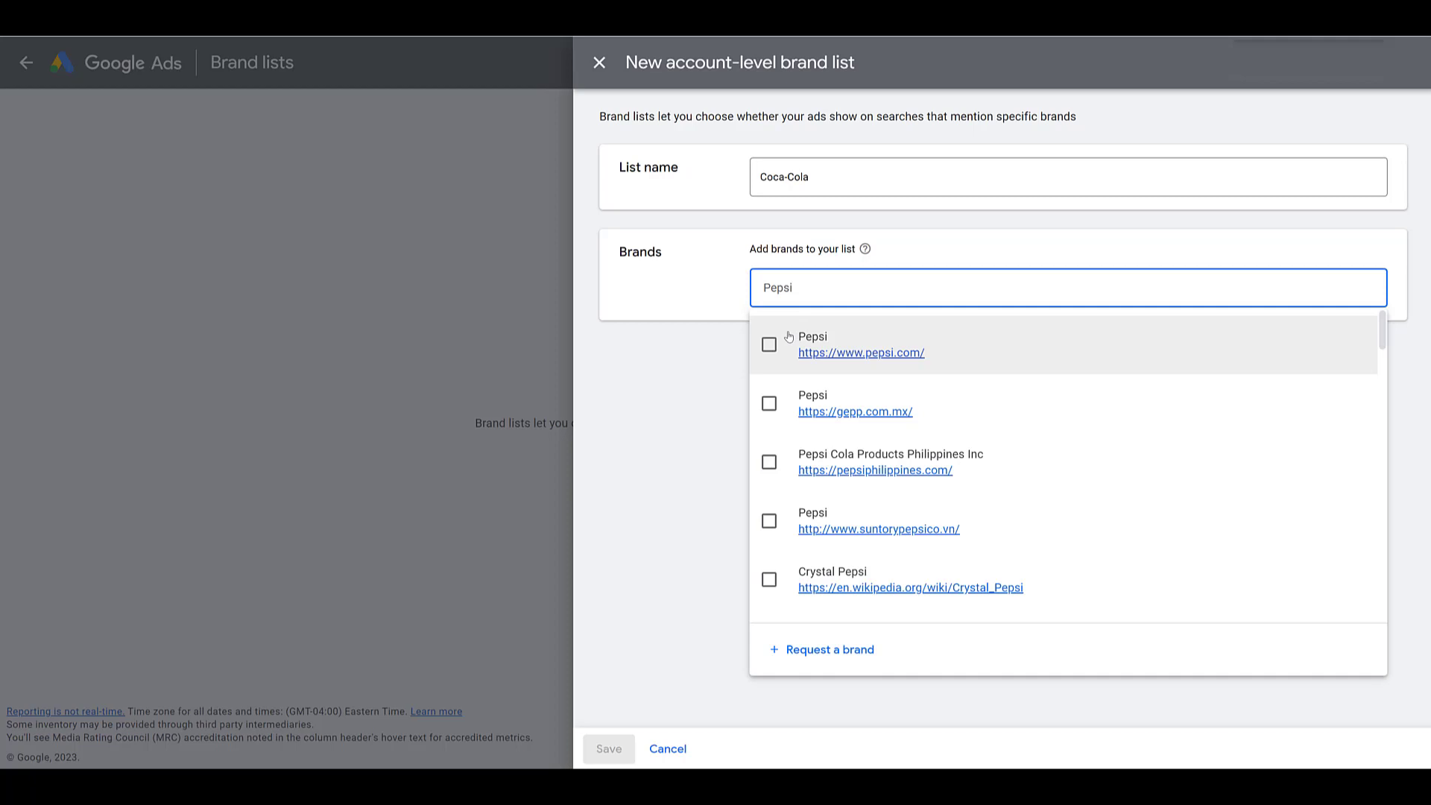
pyautogui.click(769, 345)
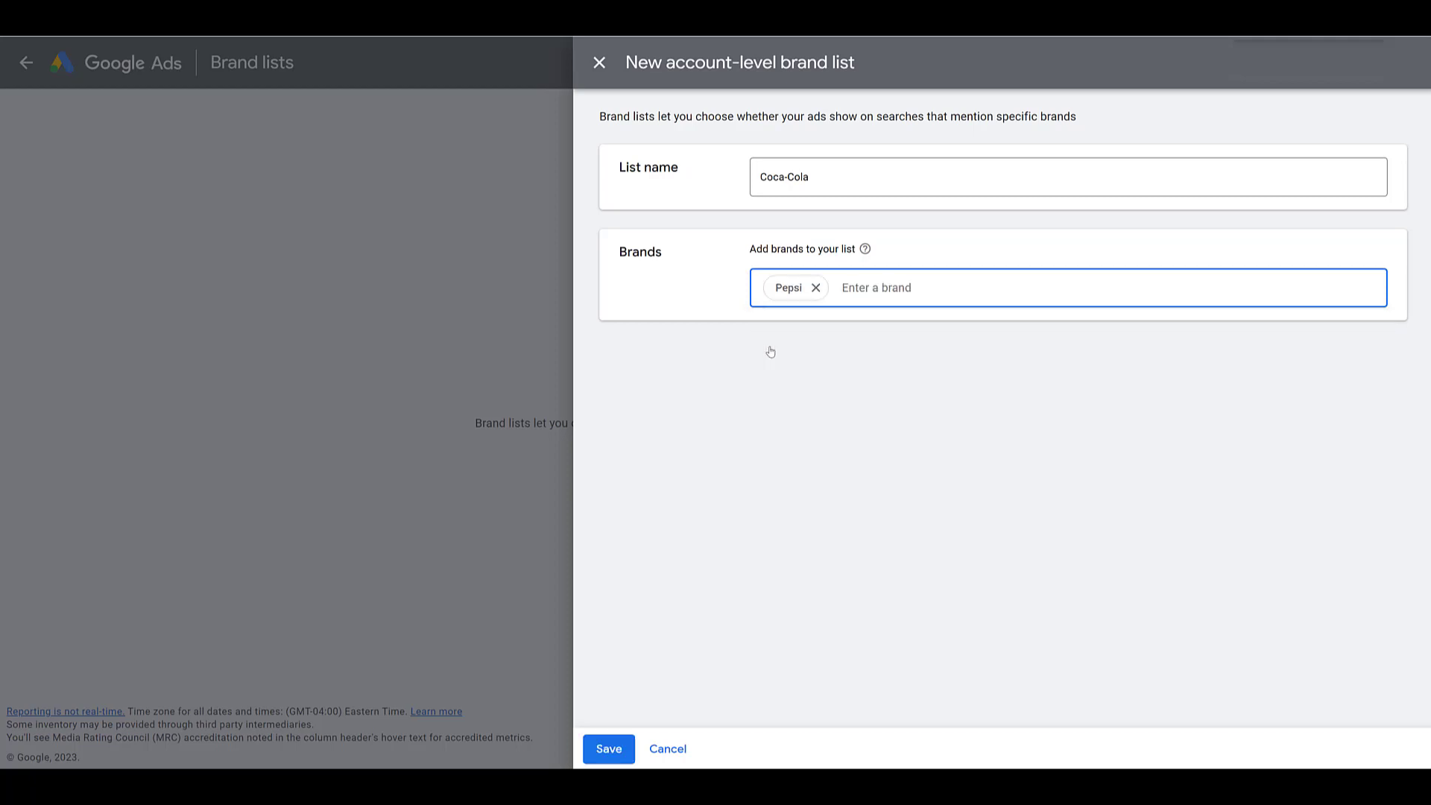
pyautogui.write('mountain dew')
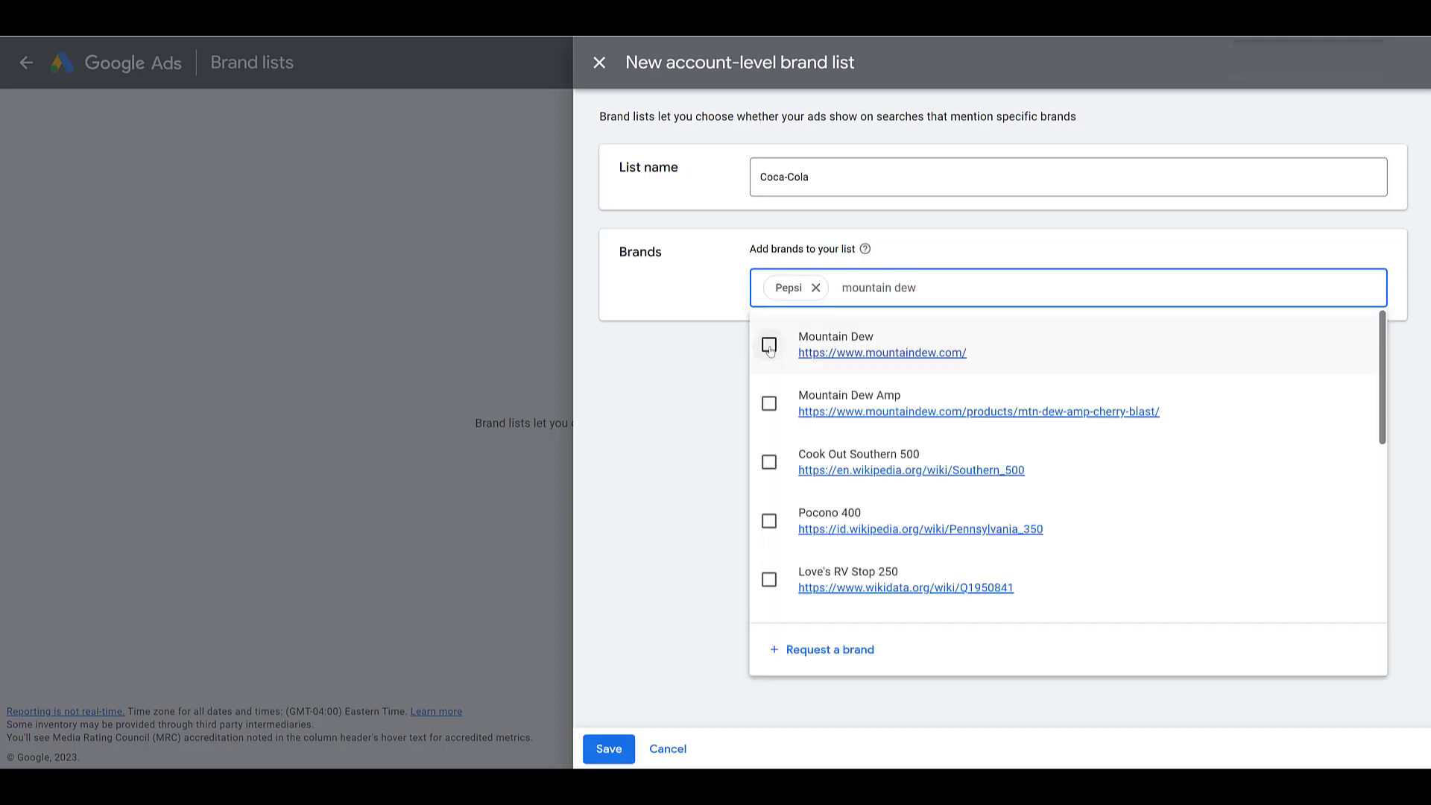
pyautogui.click(769, 345)
pyautogui.write('rc cola')
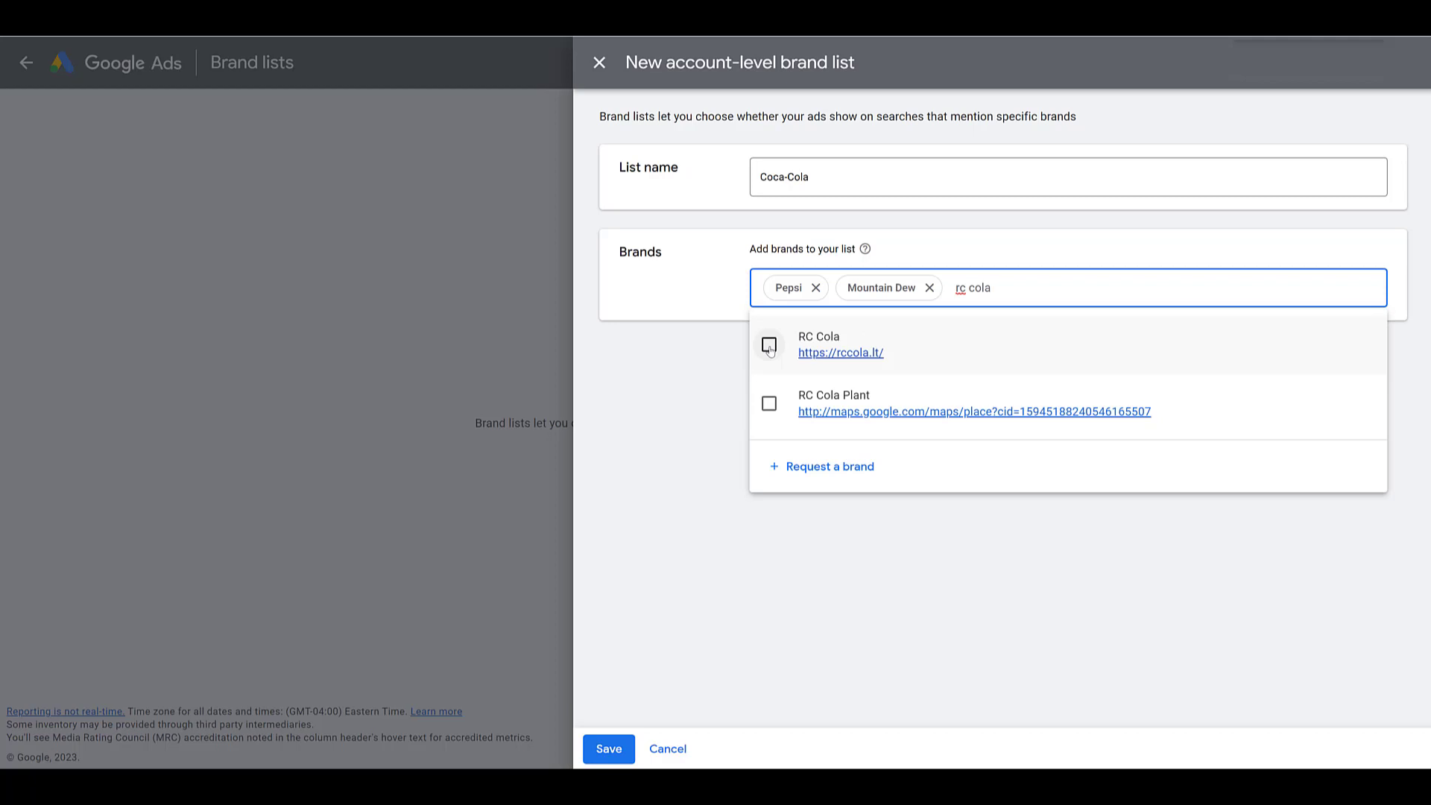
pyautogui.click(769, 345)
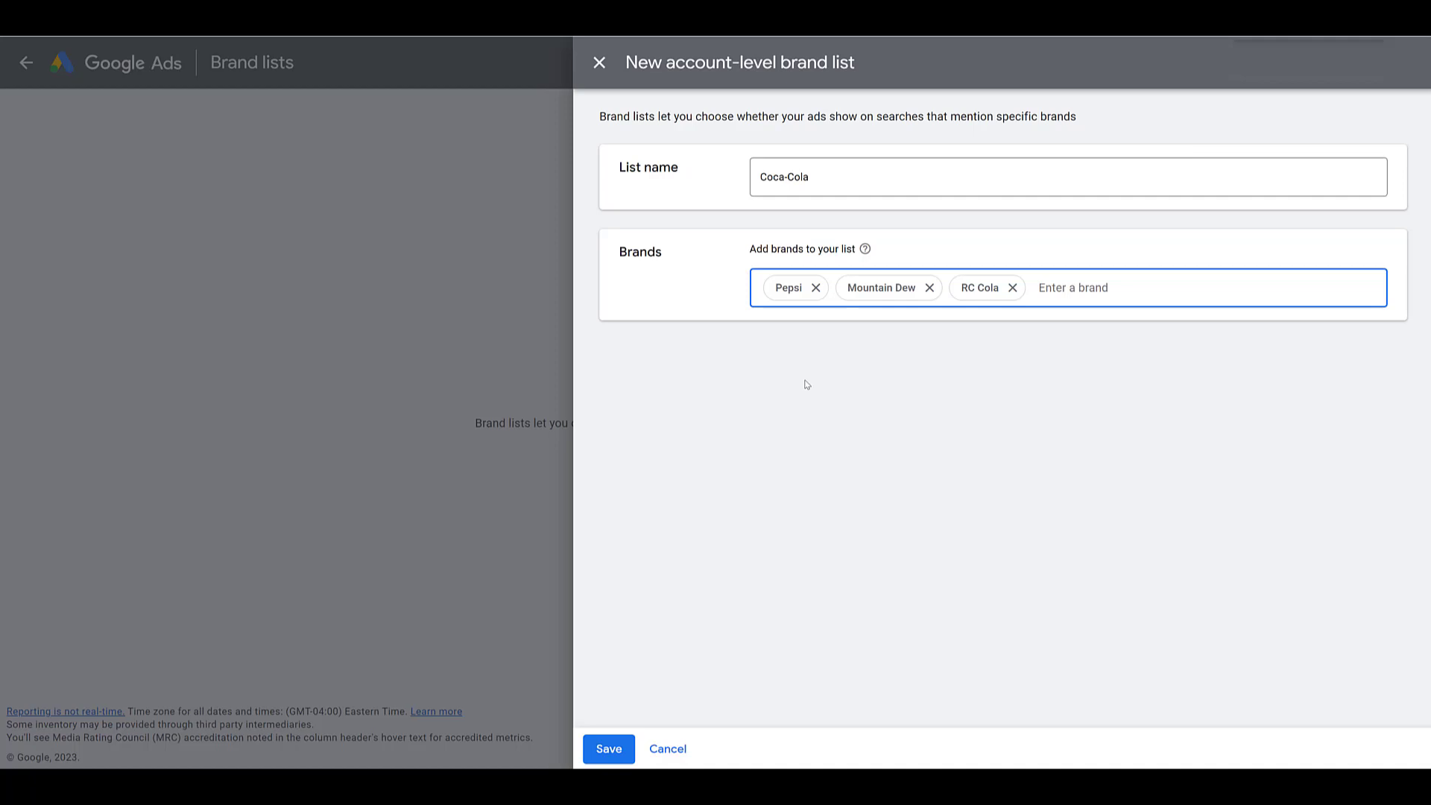
# - Save the brand list so it appears as Coca-Cola Competitors with 3 brands
pyautogui.click(609, 749)
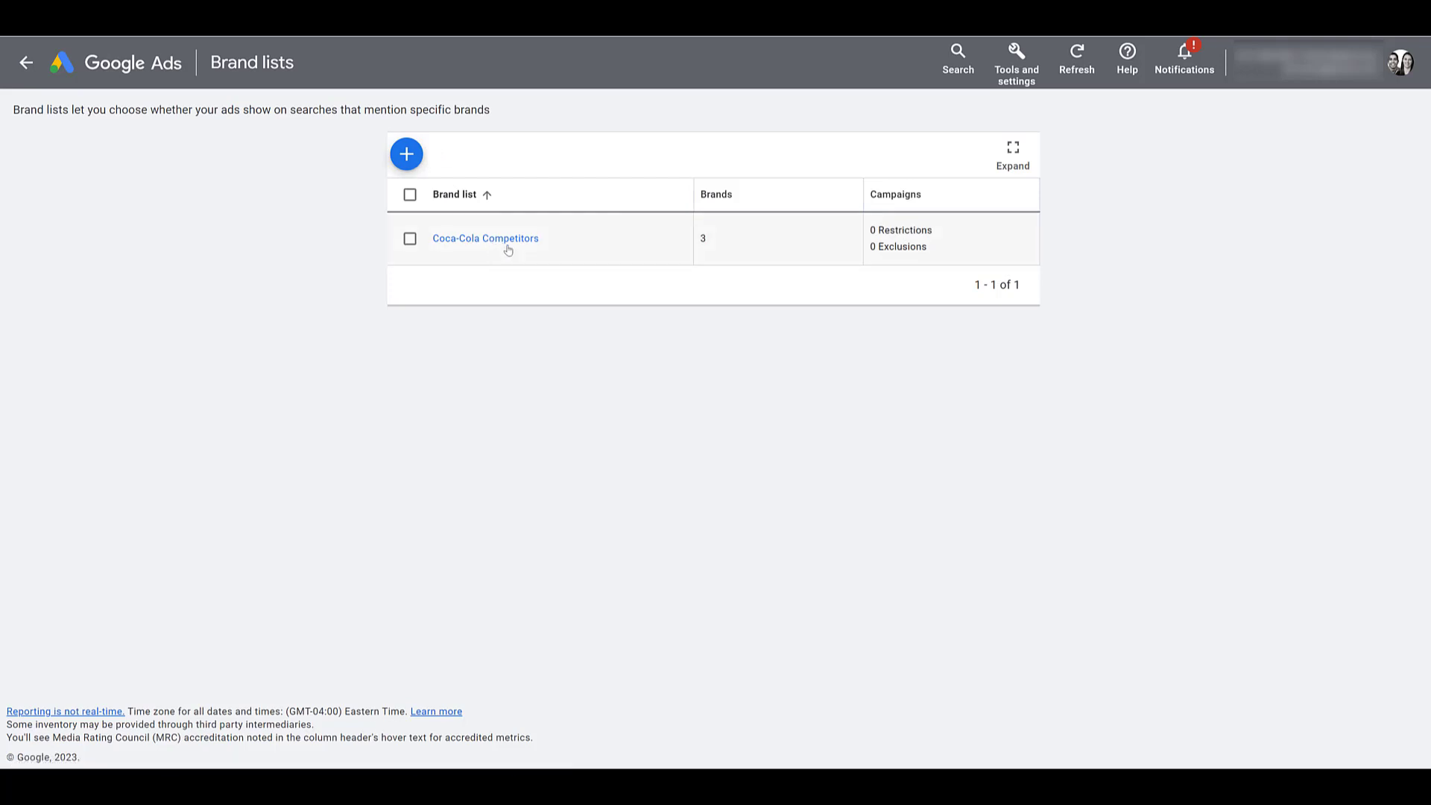
# - Start a new brand list named Coca-Cola Brands and add Coke Zero Sugar 400
pyautogui.click(406, 154)
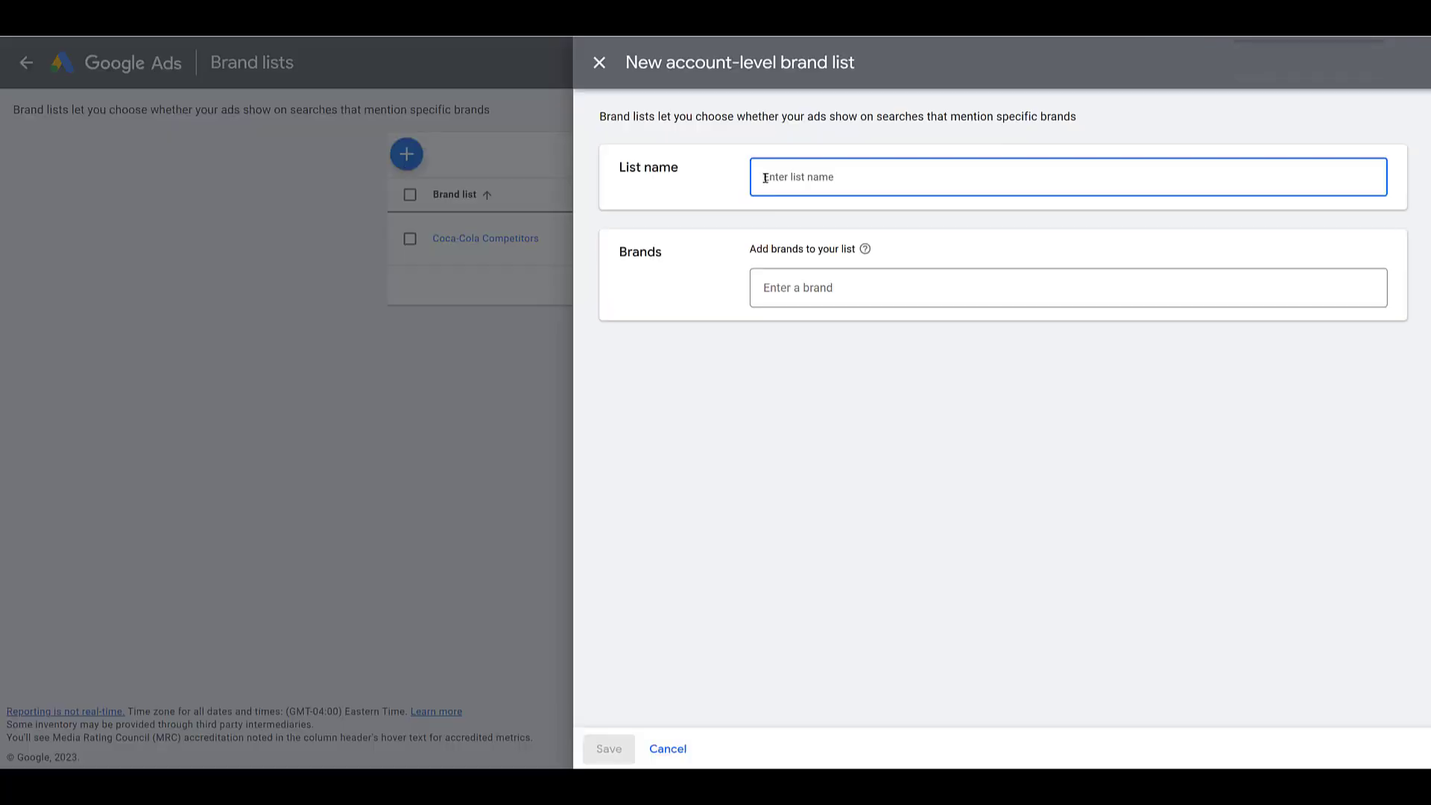
pyautogui.write('Coca-Cola Brands')
pyautogui.click(799, 293)
pyautogui.write('Coke Zero')
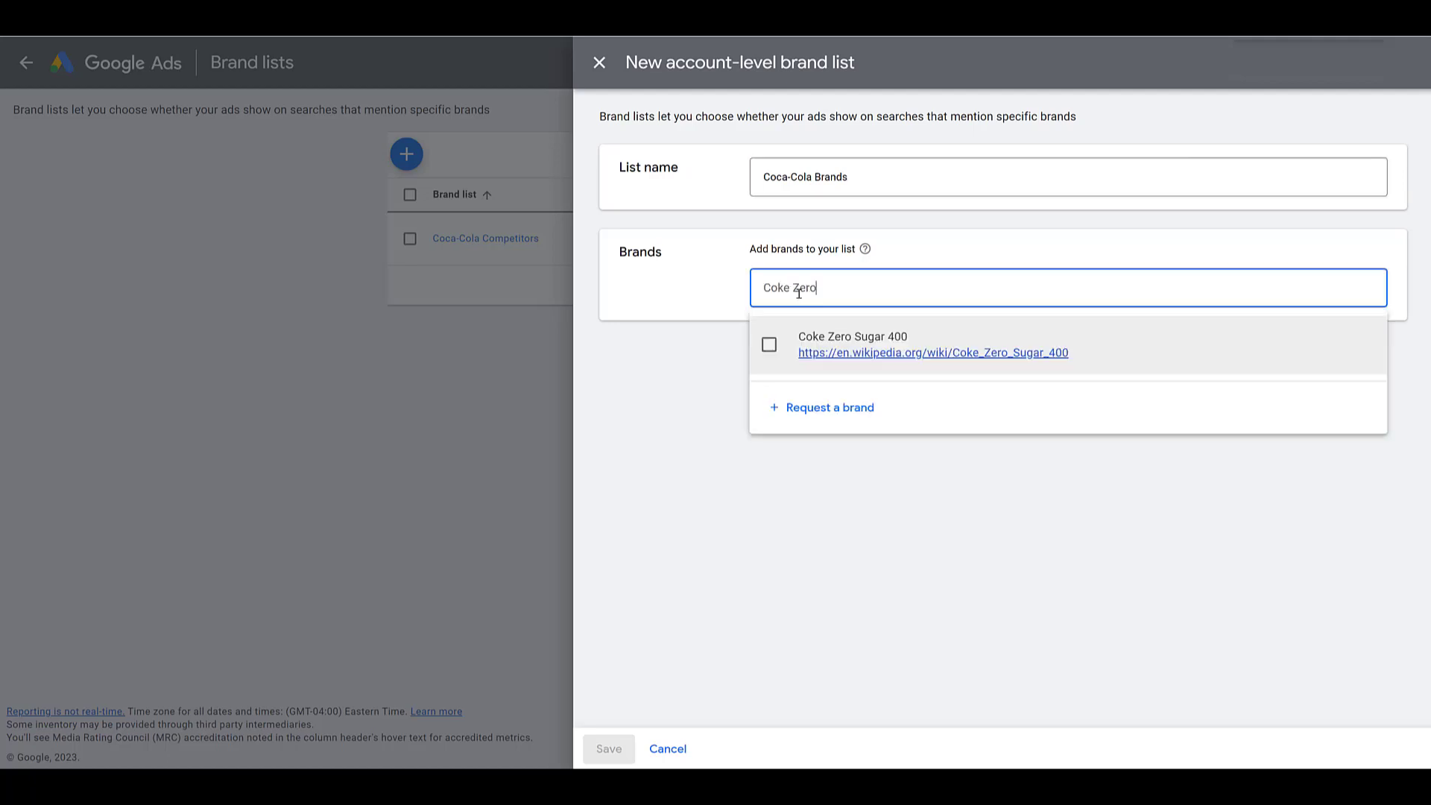
pyautogui.click(768, 345)
# - Add Sprite Remix, Coca-Cola Vanilla and My Coke Rewards to the list and save it
pyautogui.write('sprite')
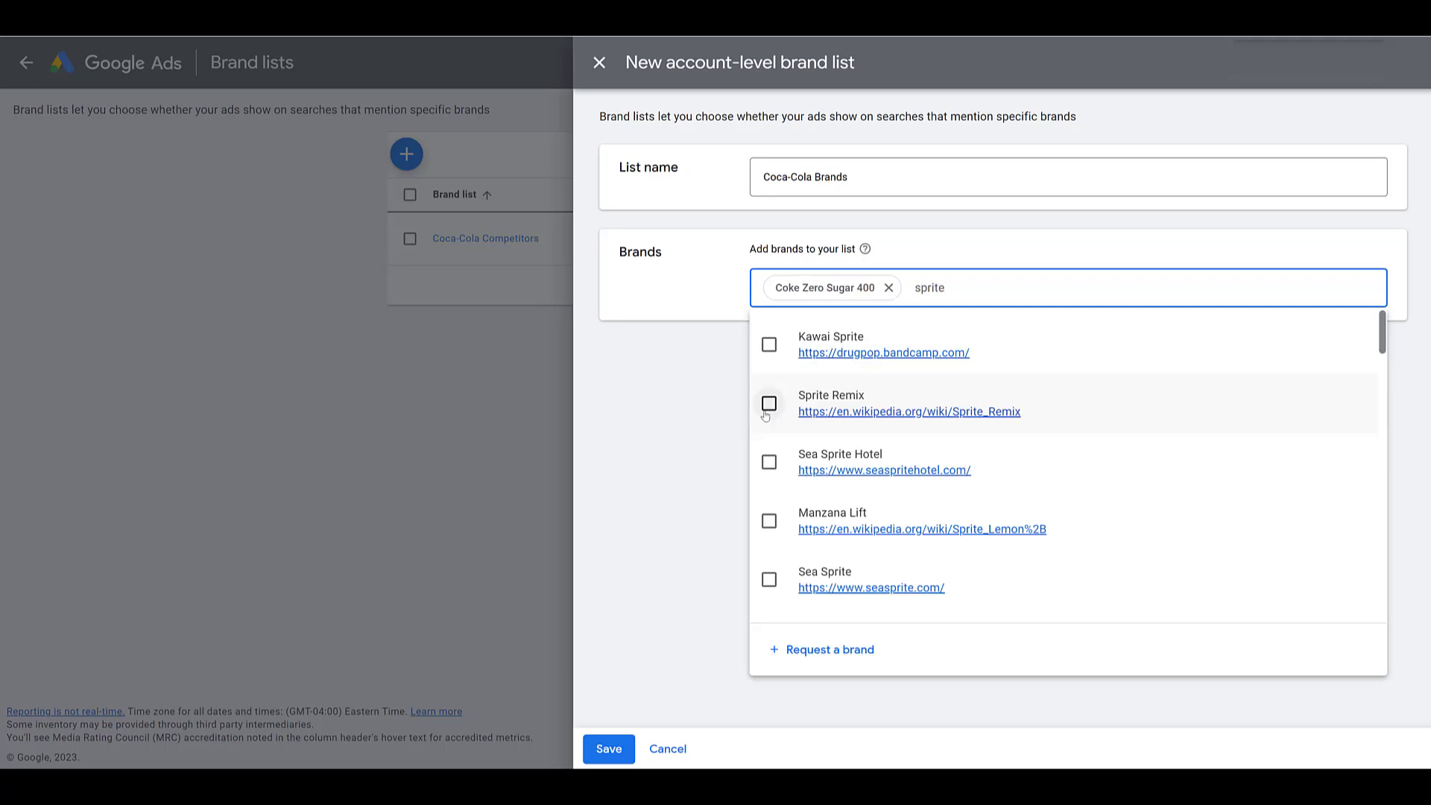
pyautogui.click(768, 403)
pyautogui.write('coke')
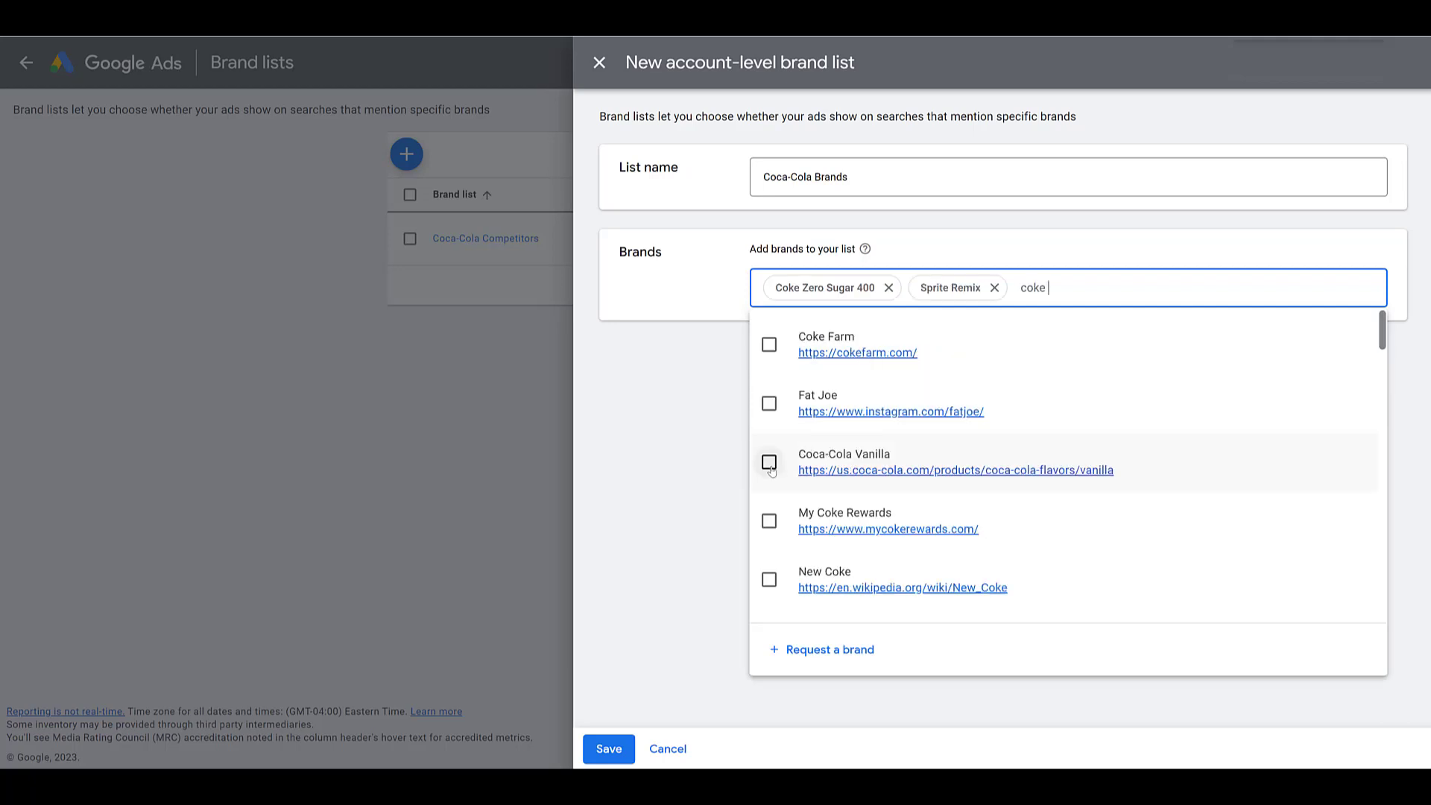
pyautogui.click(769, 462)
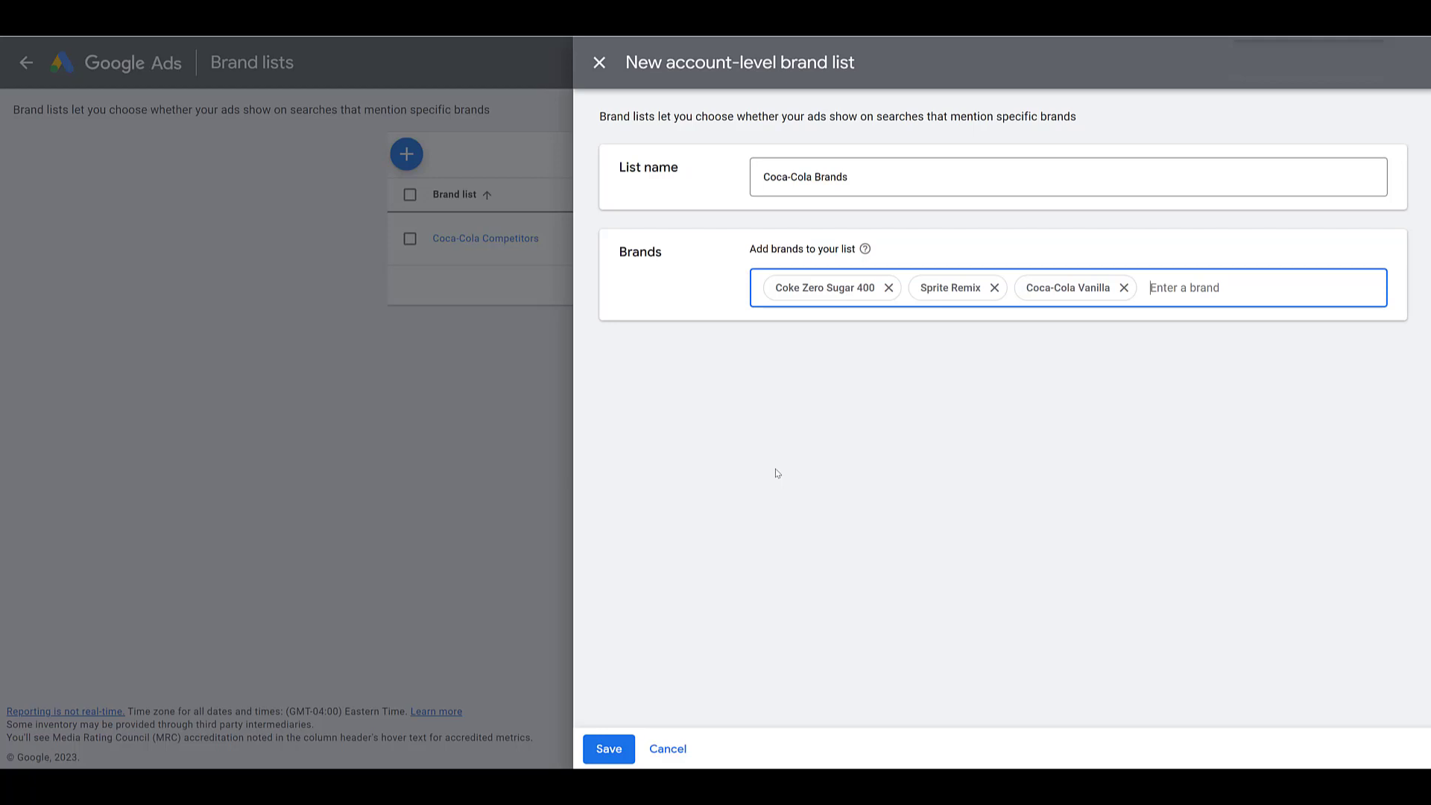
pyautogui.write('coke rew')
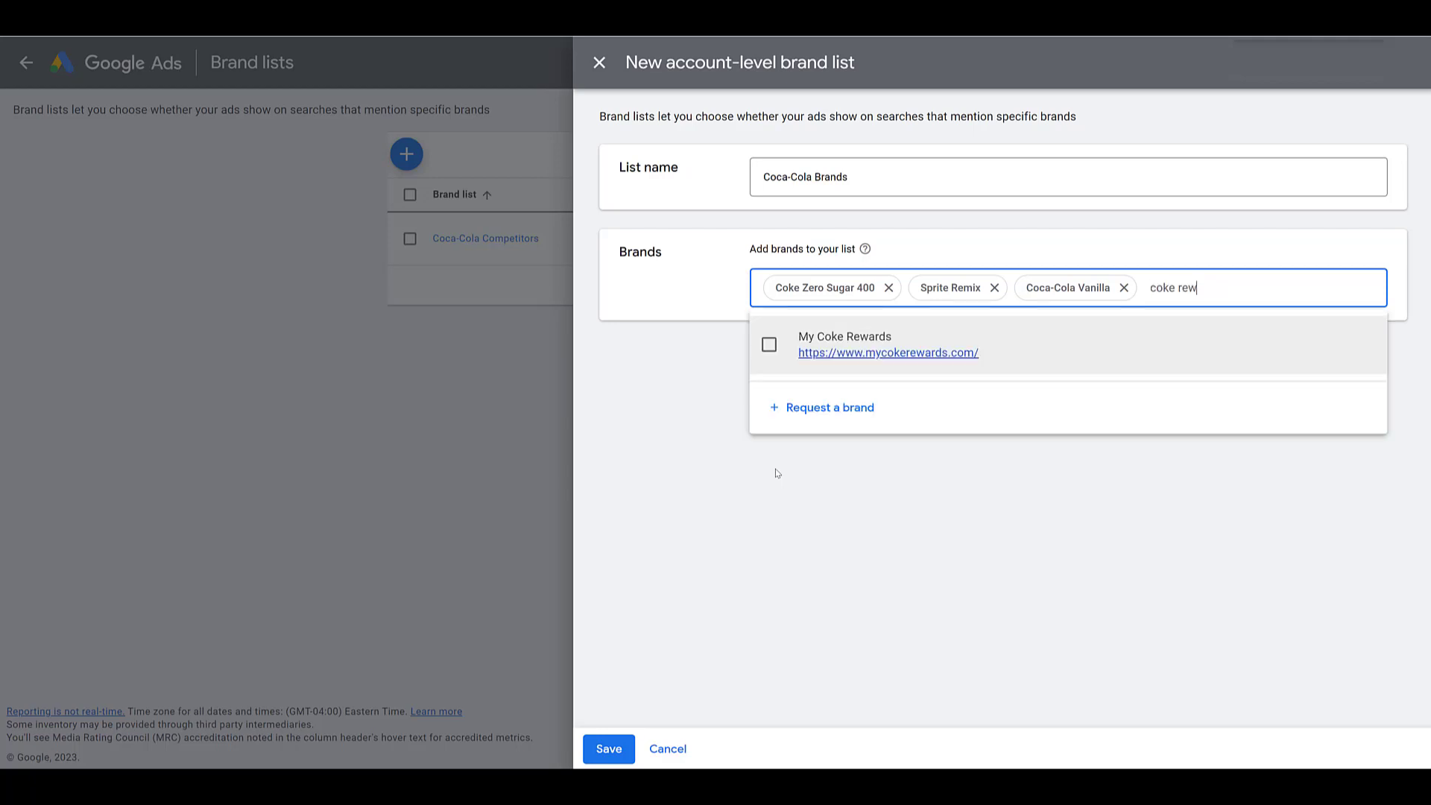
pyautogui.click(770, 346)
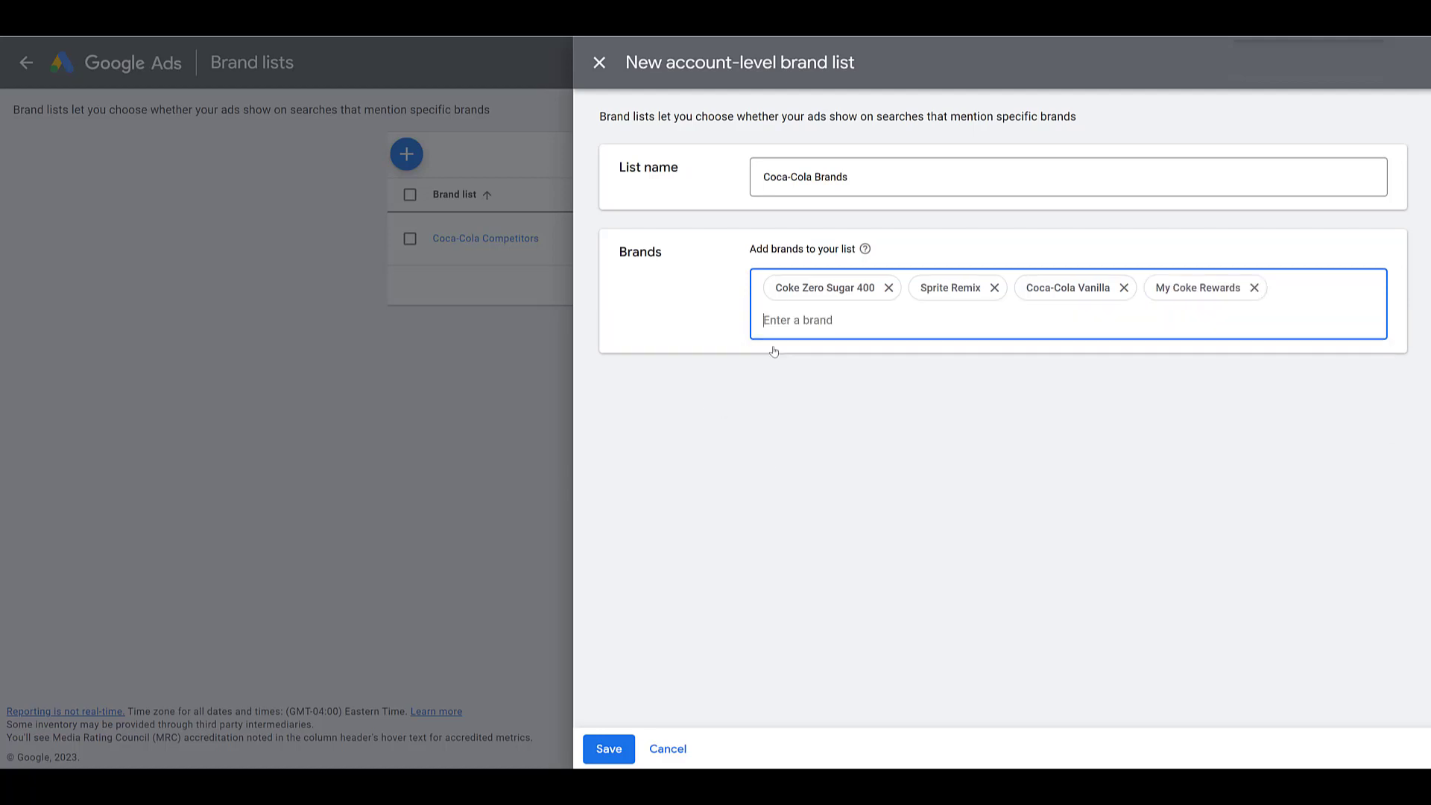
pyautogui.click(607, 750)
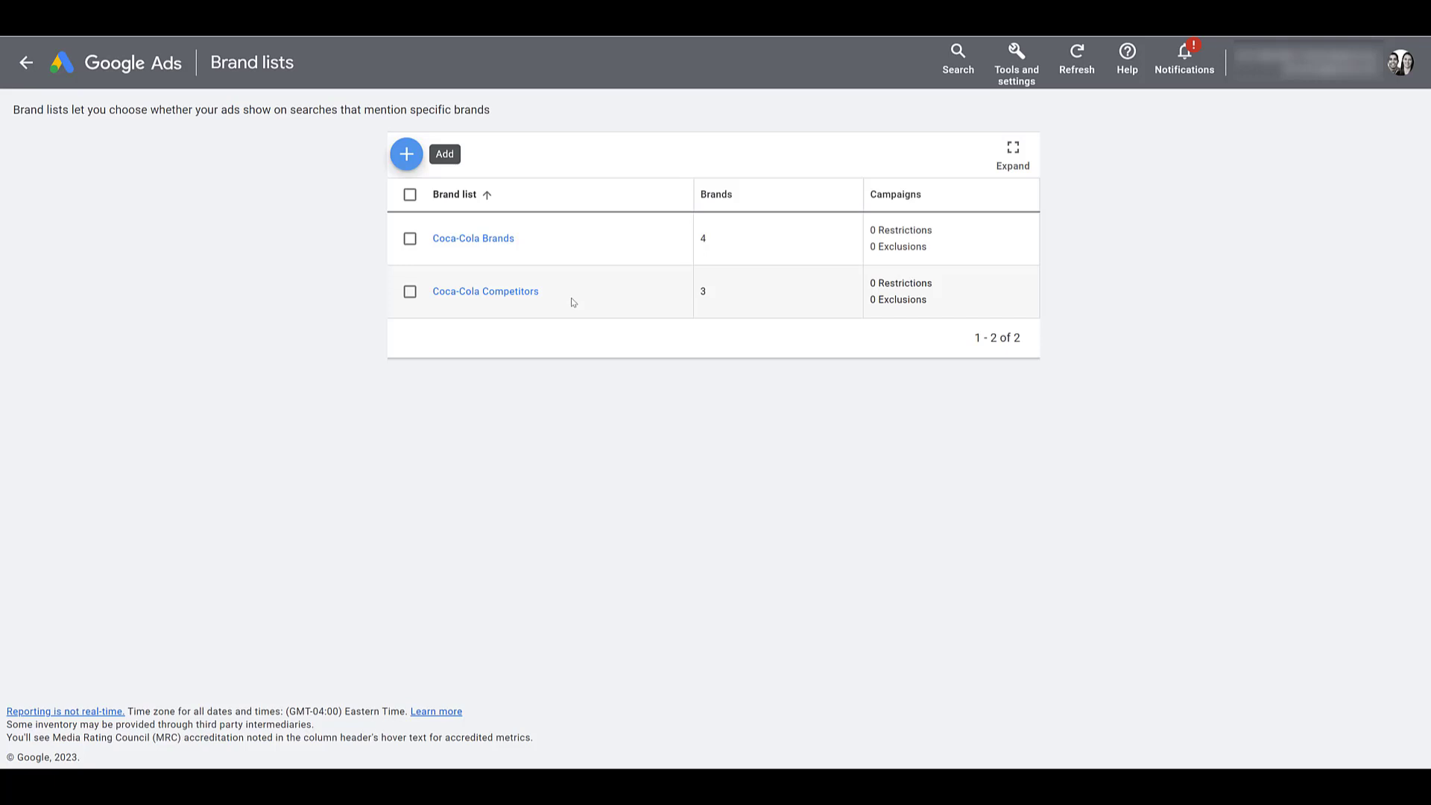
# - Return to the All campaigns overview via the Google Ads logo
pyautogui.click(151, 68)
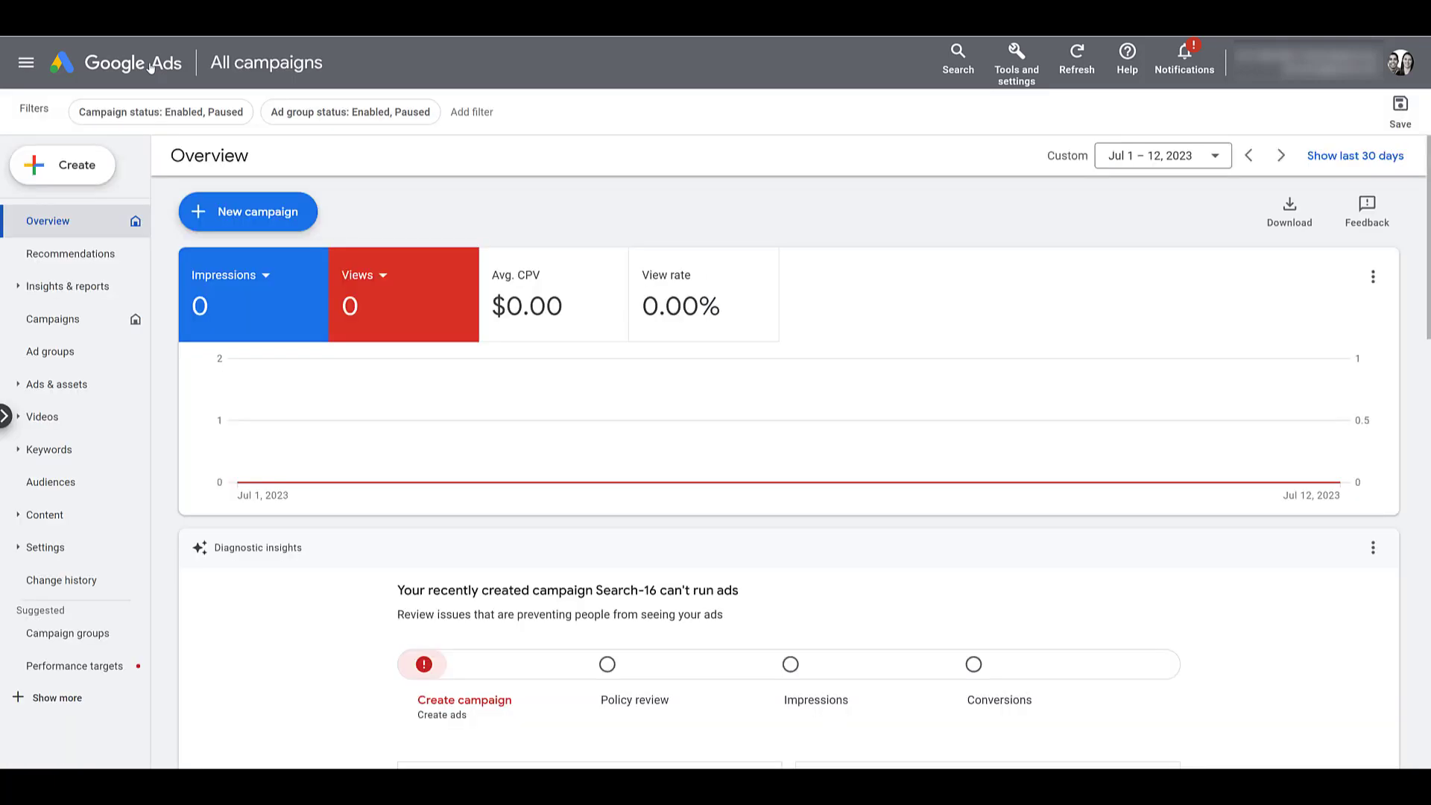
# - Create a new campaign with the Website traffic objective
pyautogui.click(292, 223)
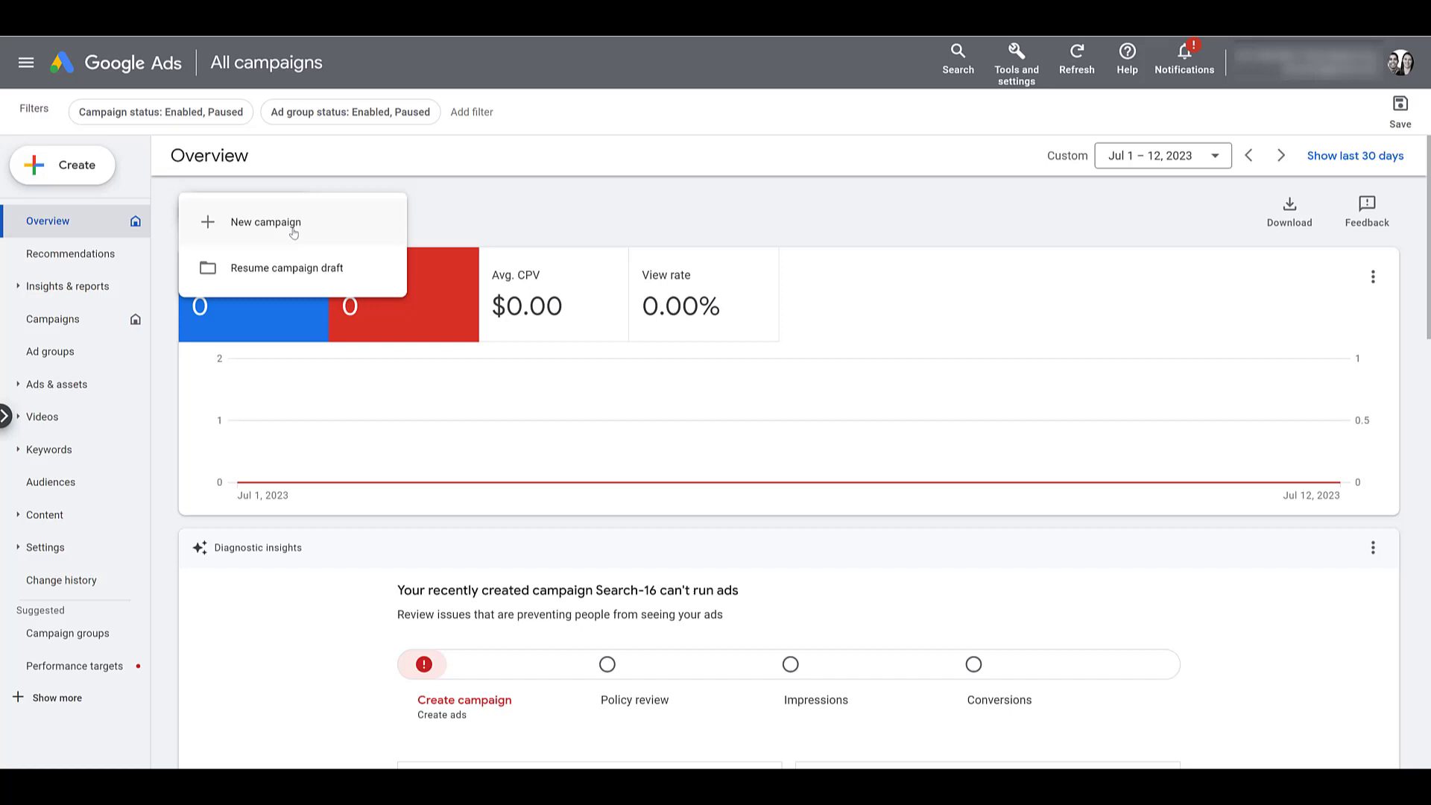
pyautogui.click(294, 232)
pyautogui.click(856, 320)
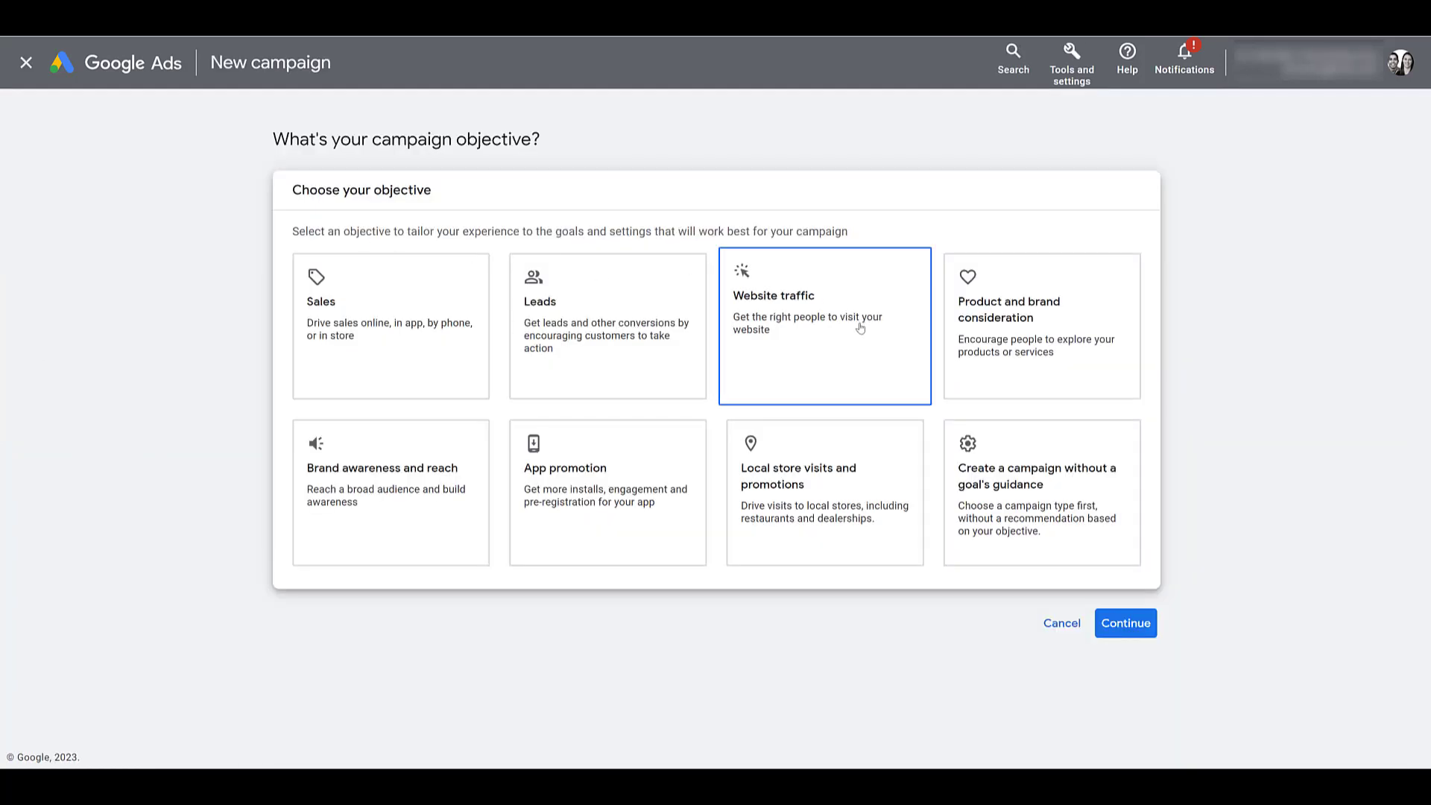
pyautogui.scroll(-3, 860, 326)
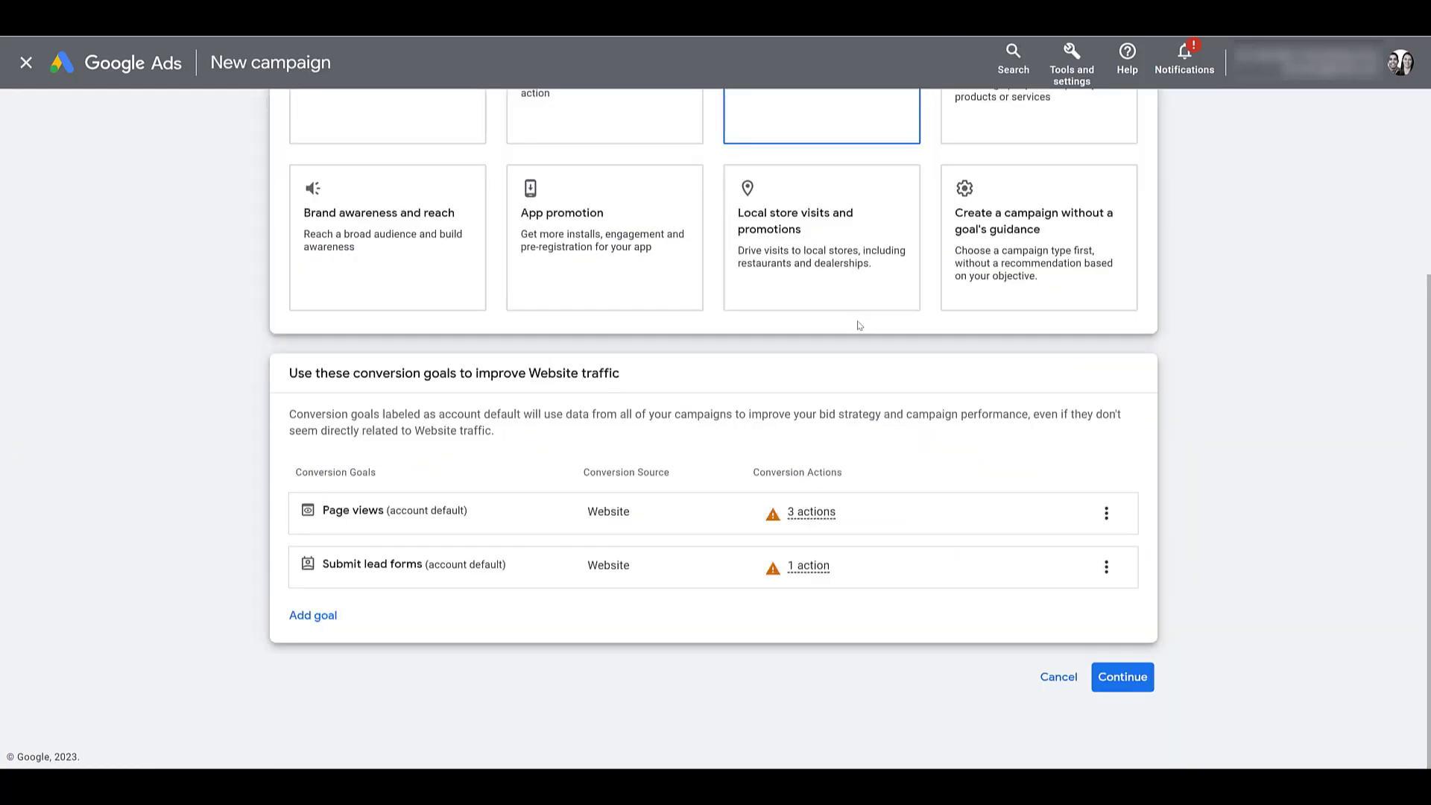
pyautogui.click(1125, 684)
# - Make it a Search campaign named 'Brand Reach - Broad' and continue to bidding
pyautogui.click(440, 576)
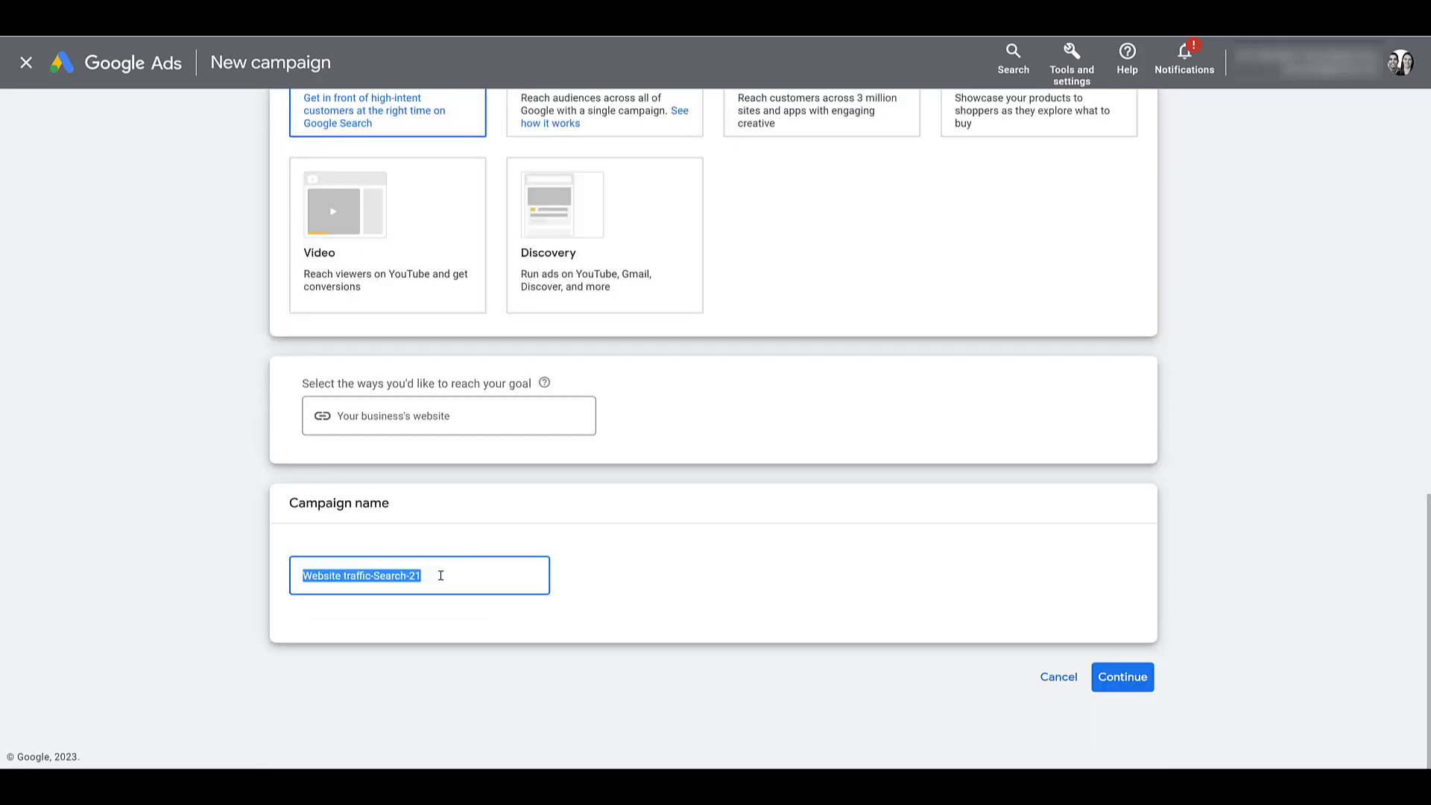
pyautogui.write('Brand Reach - Broad')
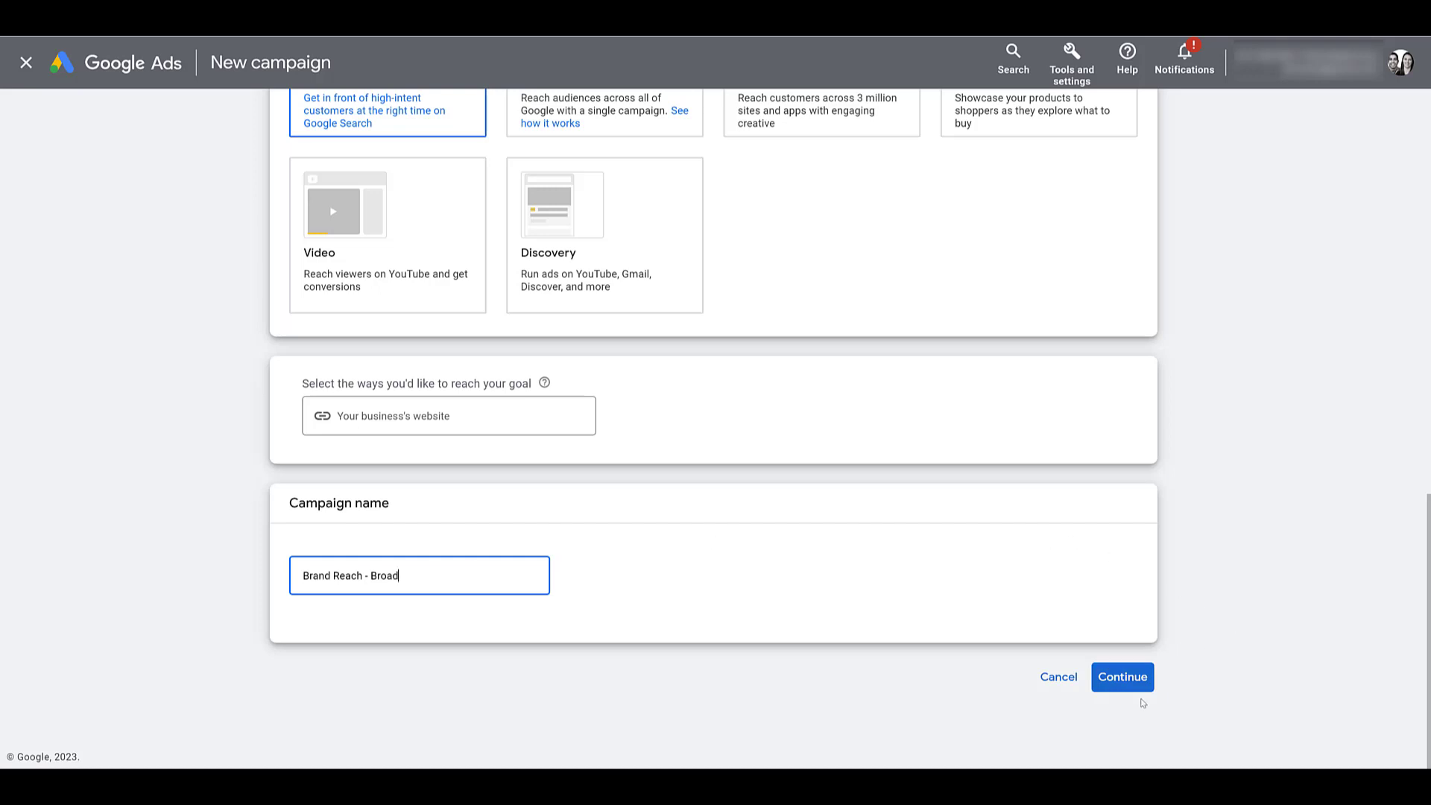
pyautogui.click(1138, 678)
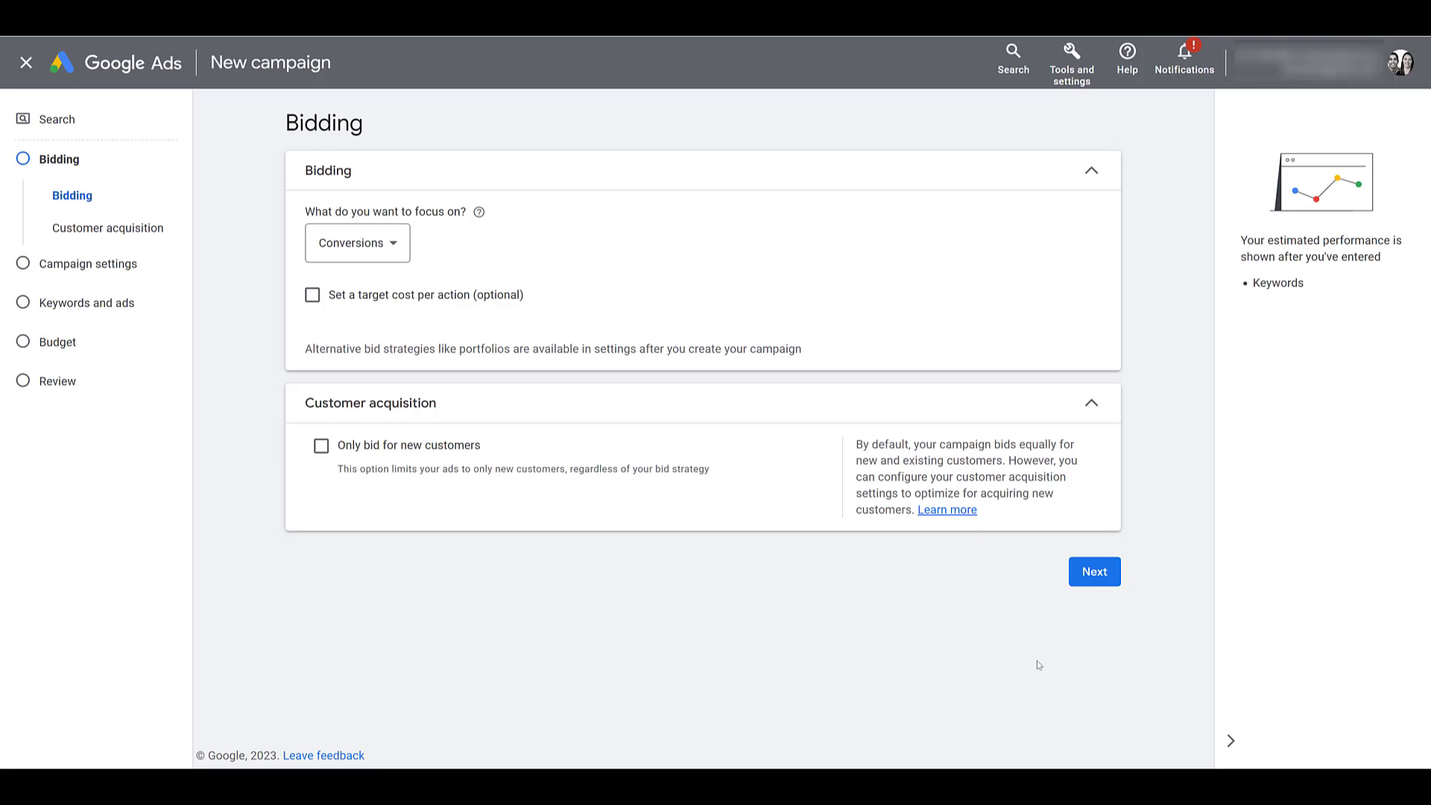
# - In Campaign settings, turn on broad match keywords for the entire campaign
pyautogui.click(48, 267)
pyautogui.scroll(-5, 232, 339)
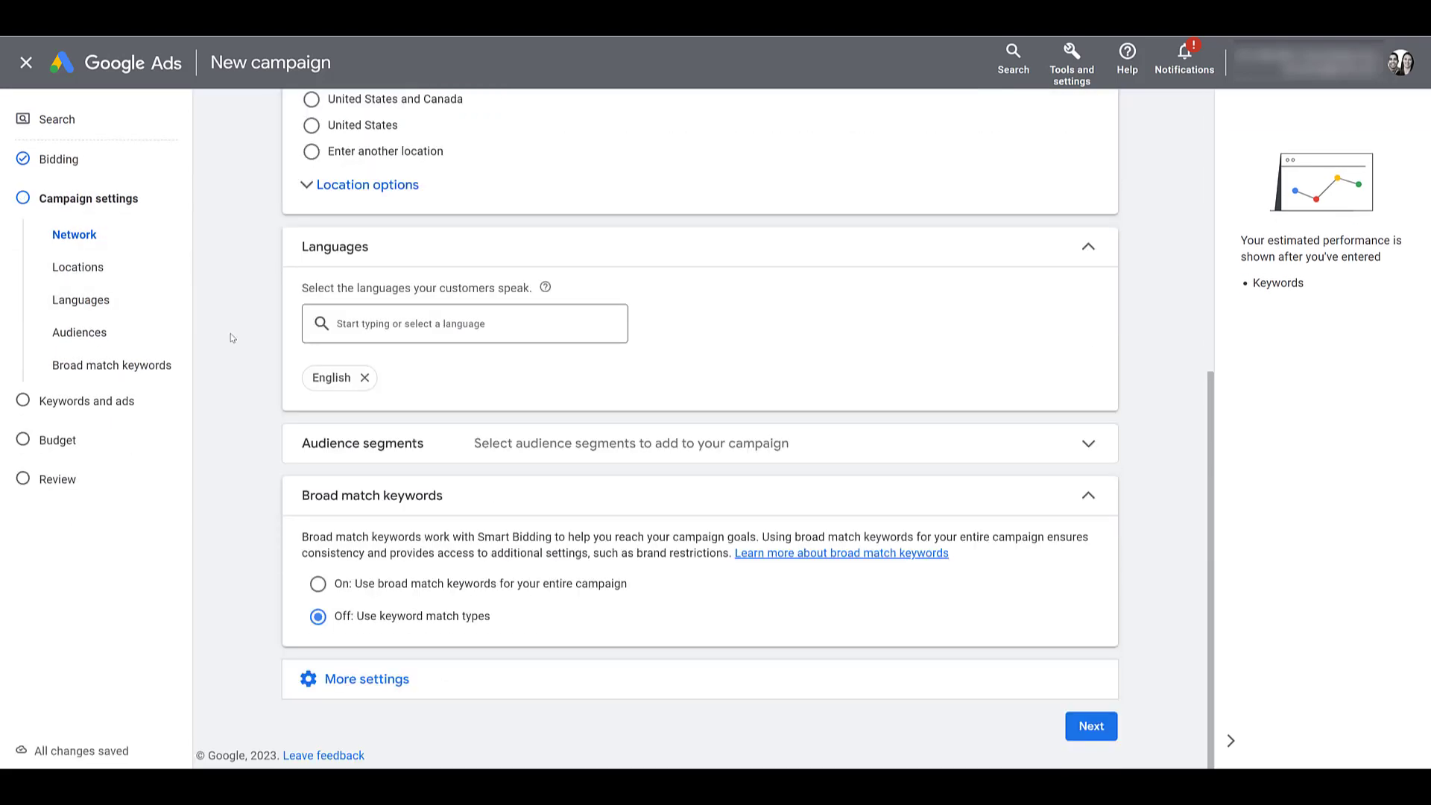
pyautogui.click(362, 691)
pyautogui.scroll(-3, 362, 693)
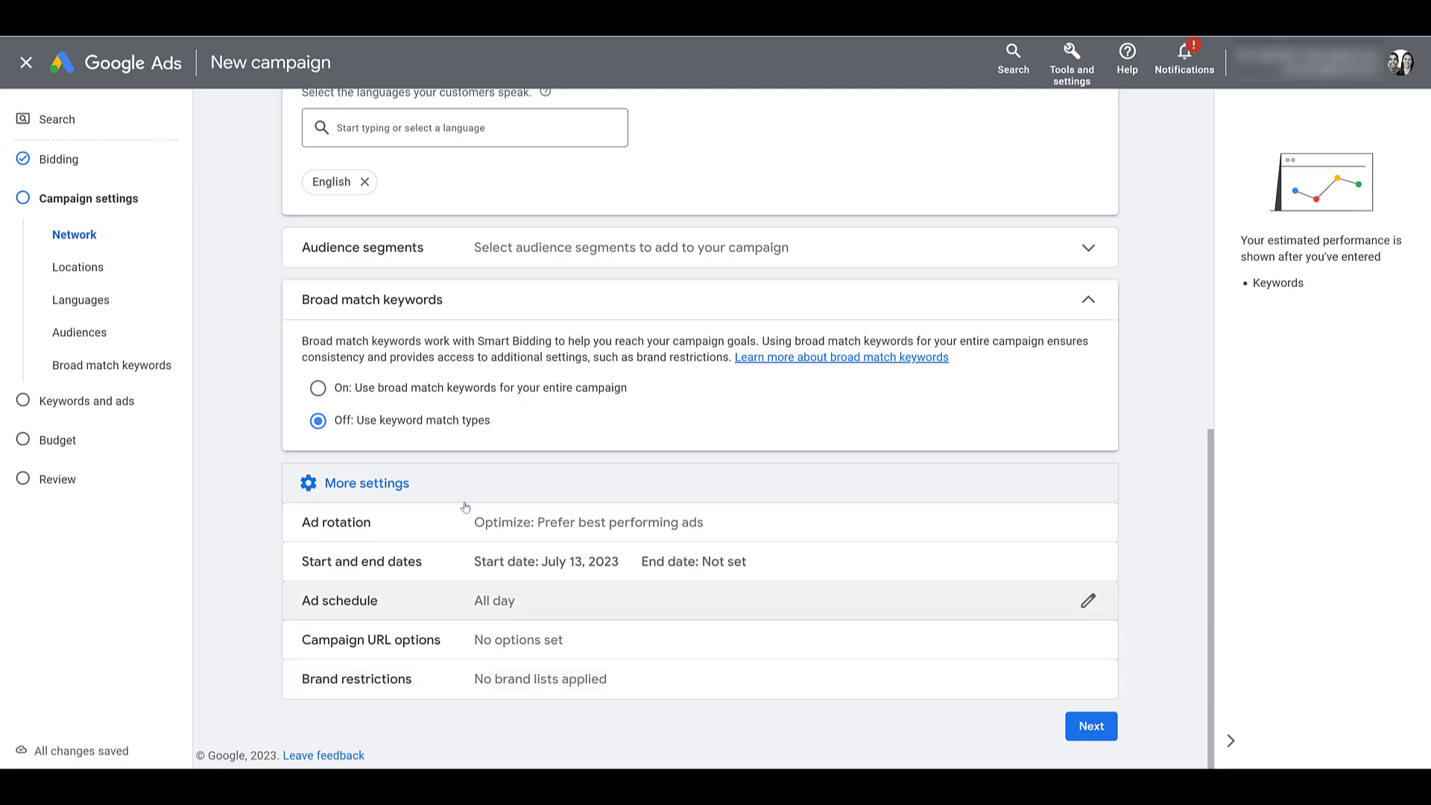
pyautogui.click(317, 389)
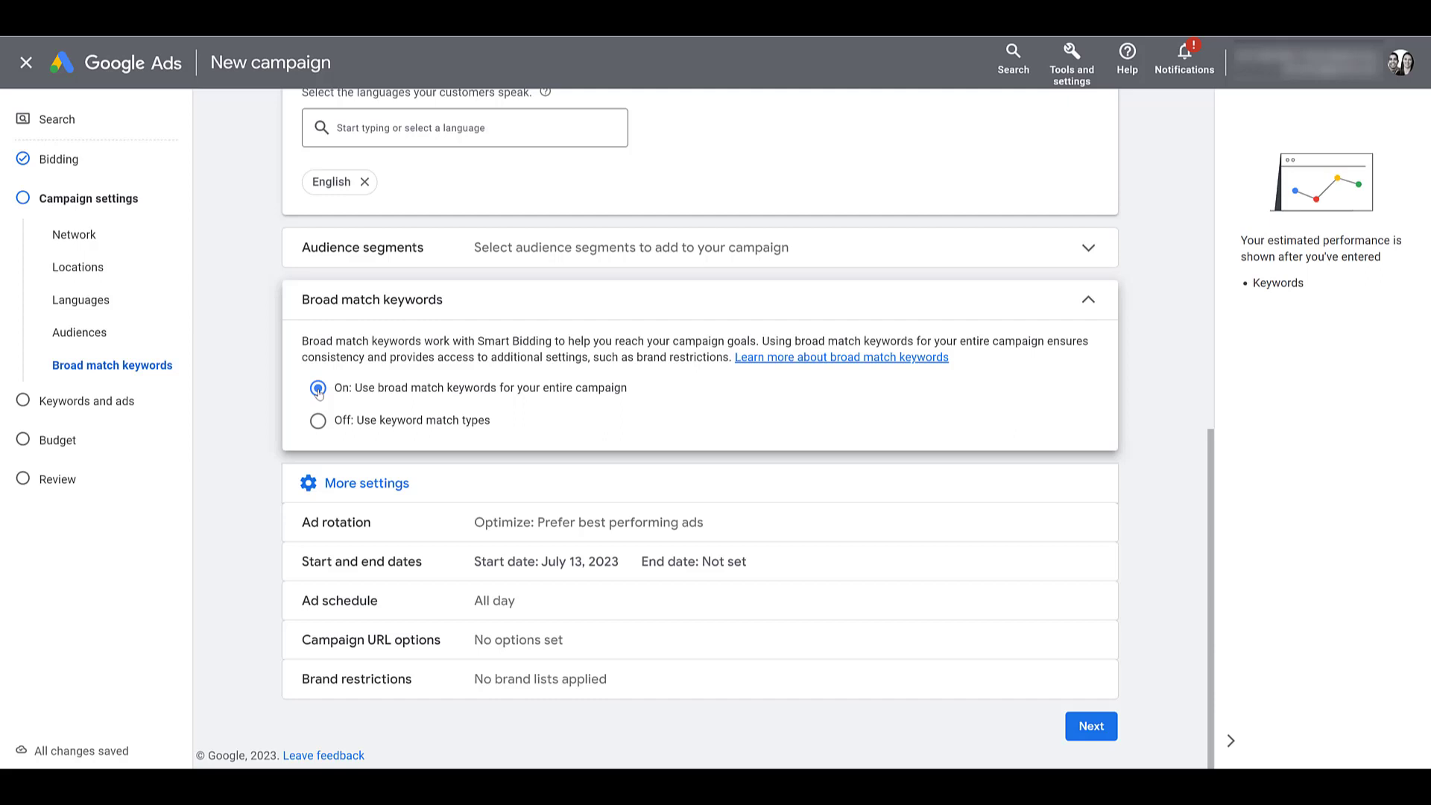
# - Add the Coca-Cola Brands list to the campaign's brand restrictions
pyautogui.click(621, 685)
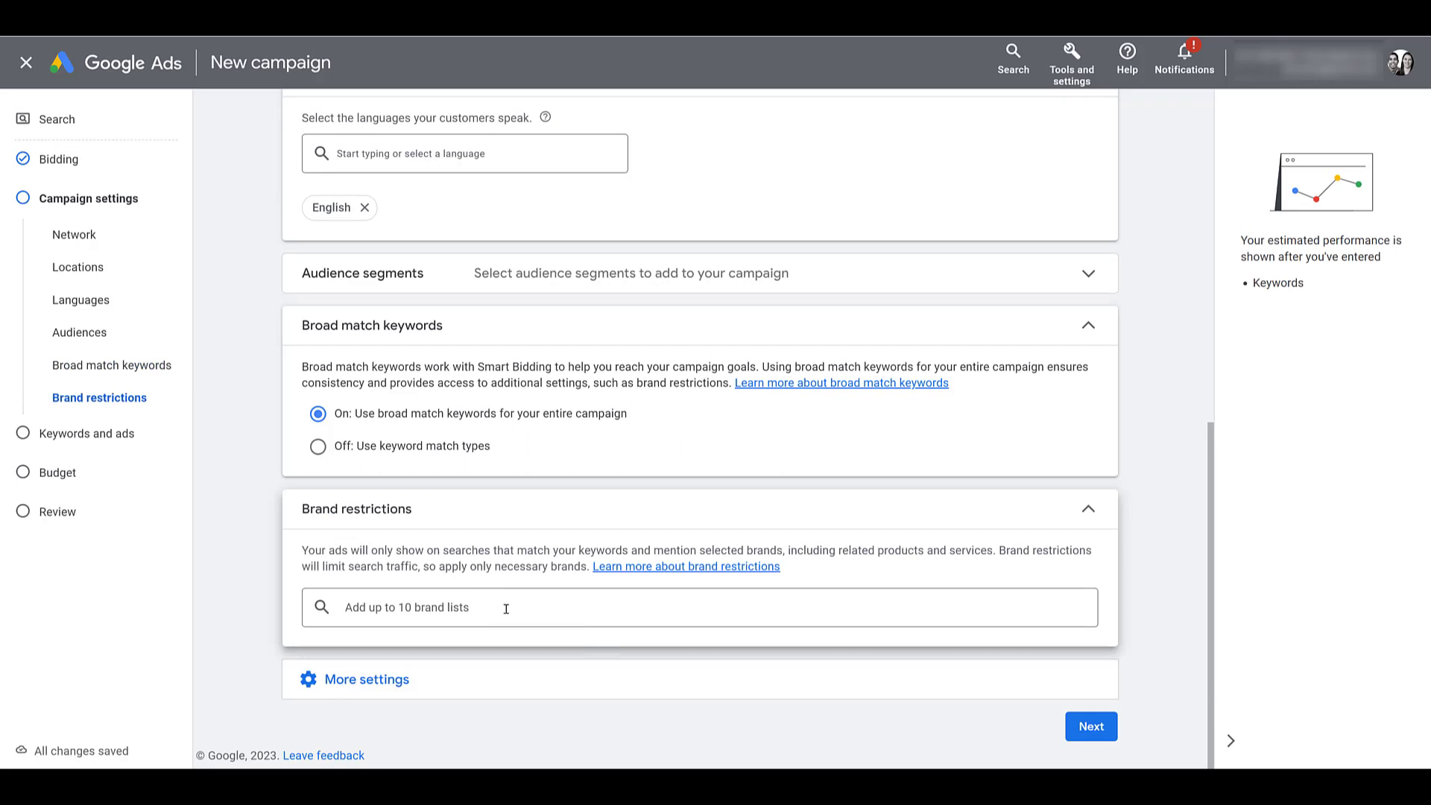
pyautogui.click(506, 609)
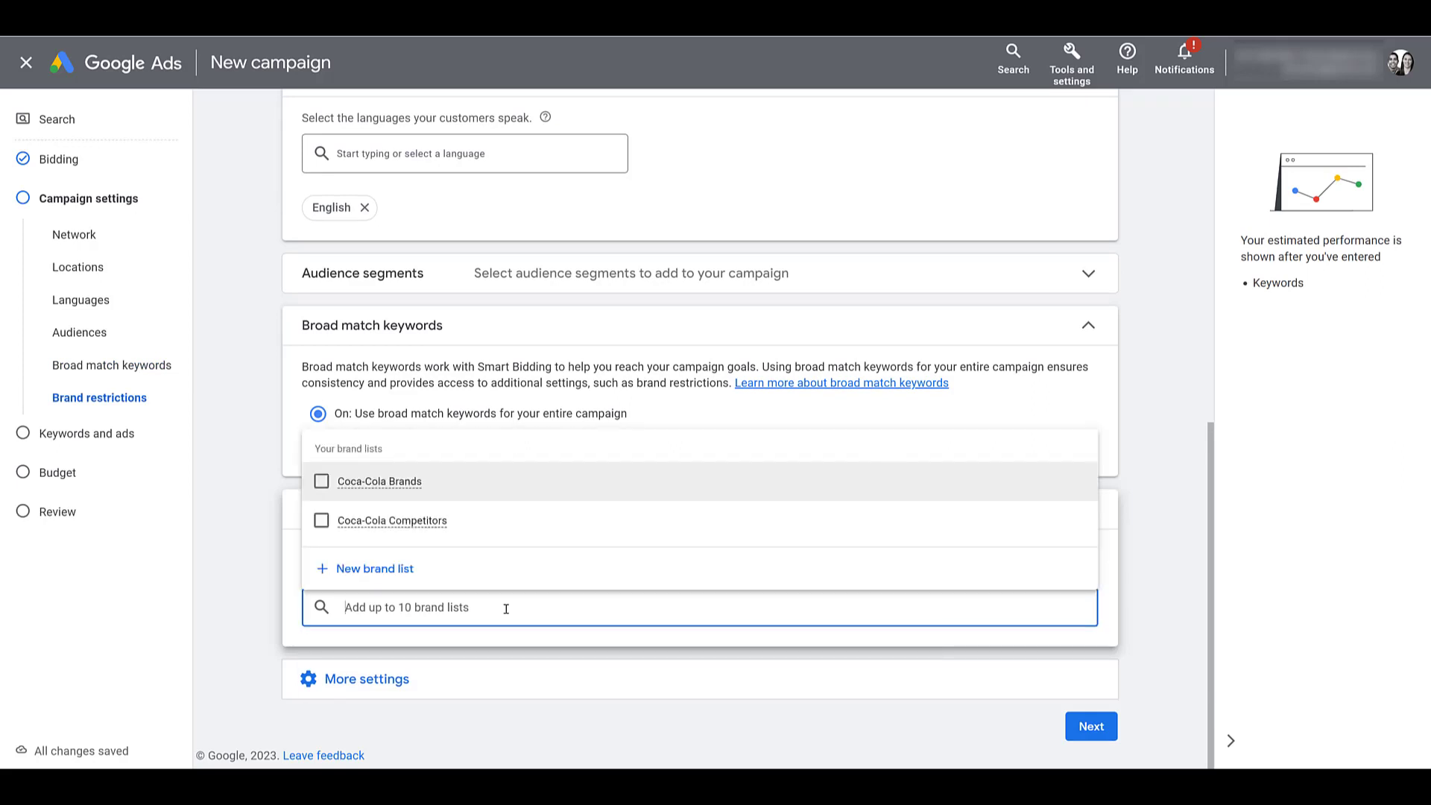
pyautogui.click(322, 484)
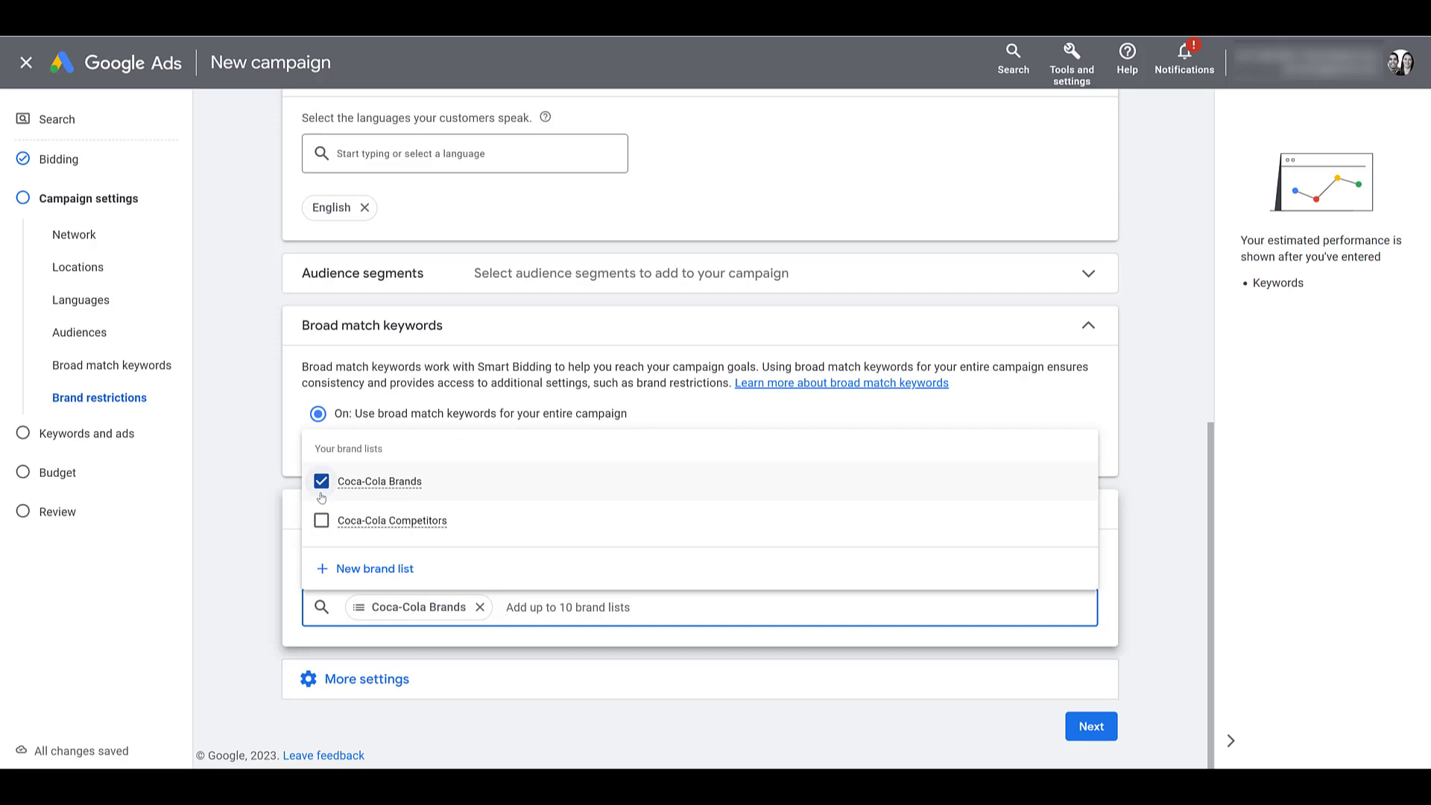
pyautogui.click(248, 557)
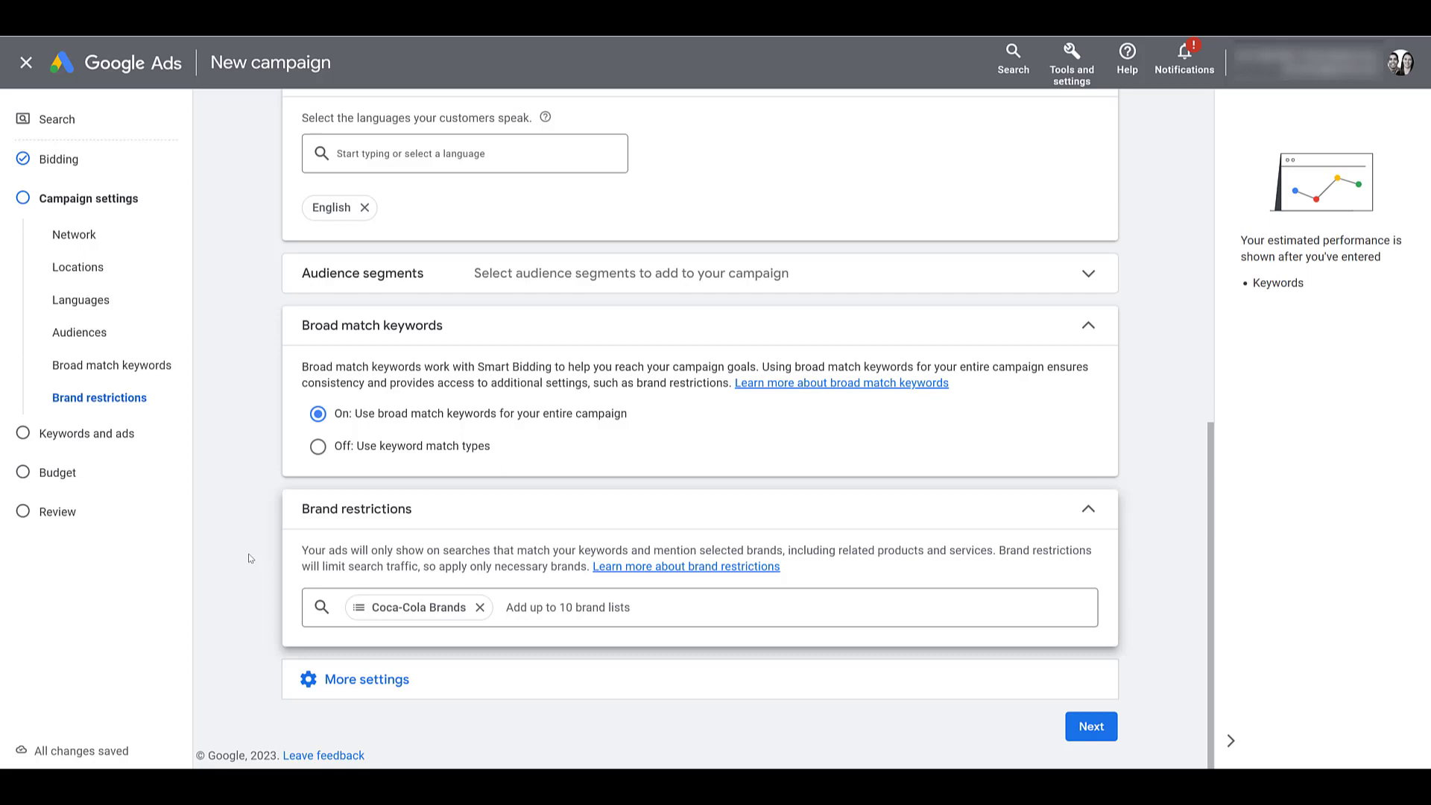
# - Move to Keywords and ads and confirm the campaign is restricted to Coca-Cola Brands
pyautogui.click(1090, 725)
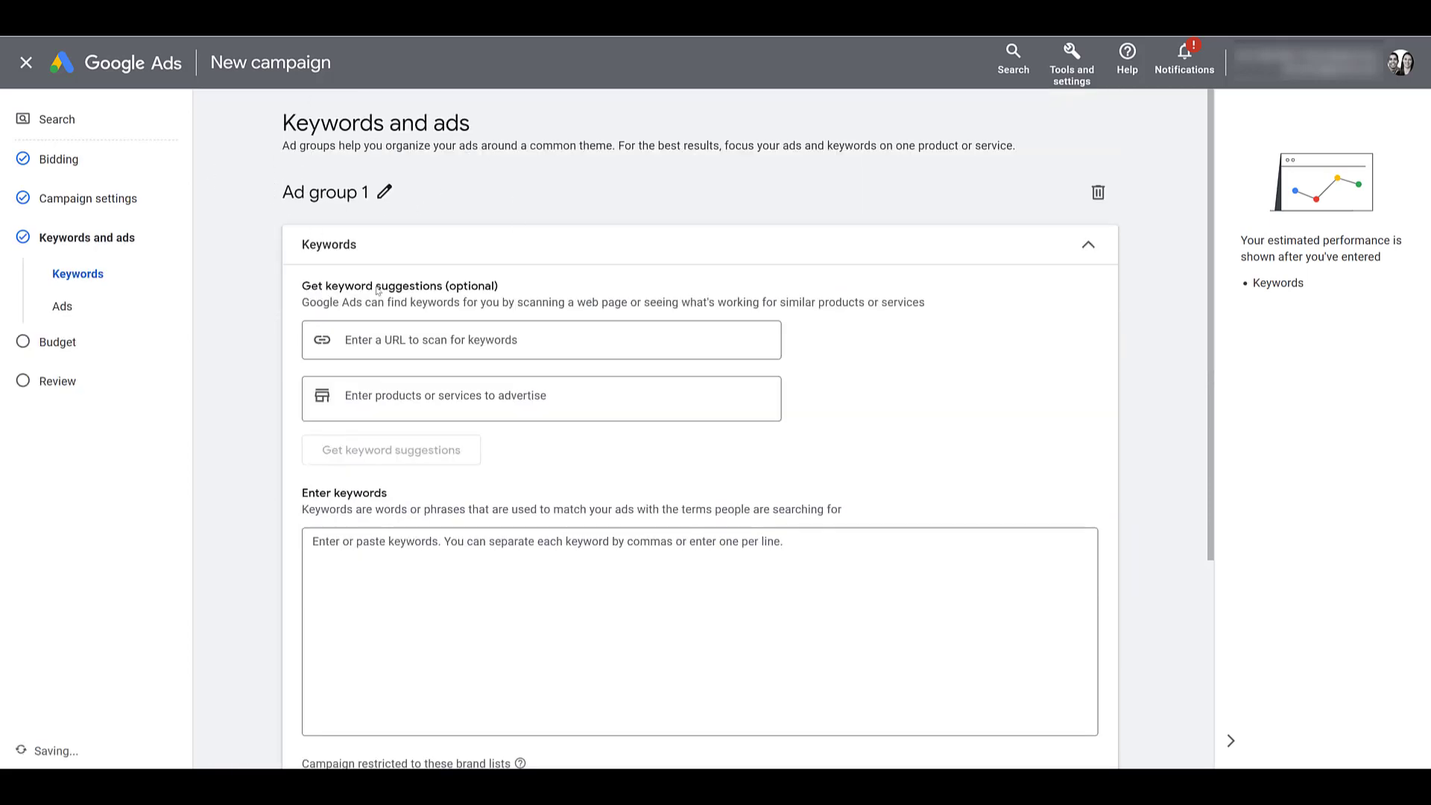
pyautogui.click(516, 542)
pyautogui.scroll(-4, 422, 555)
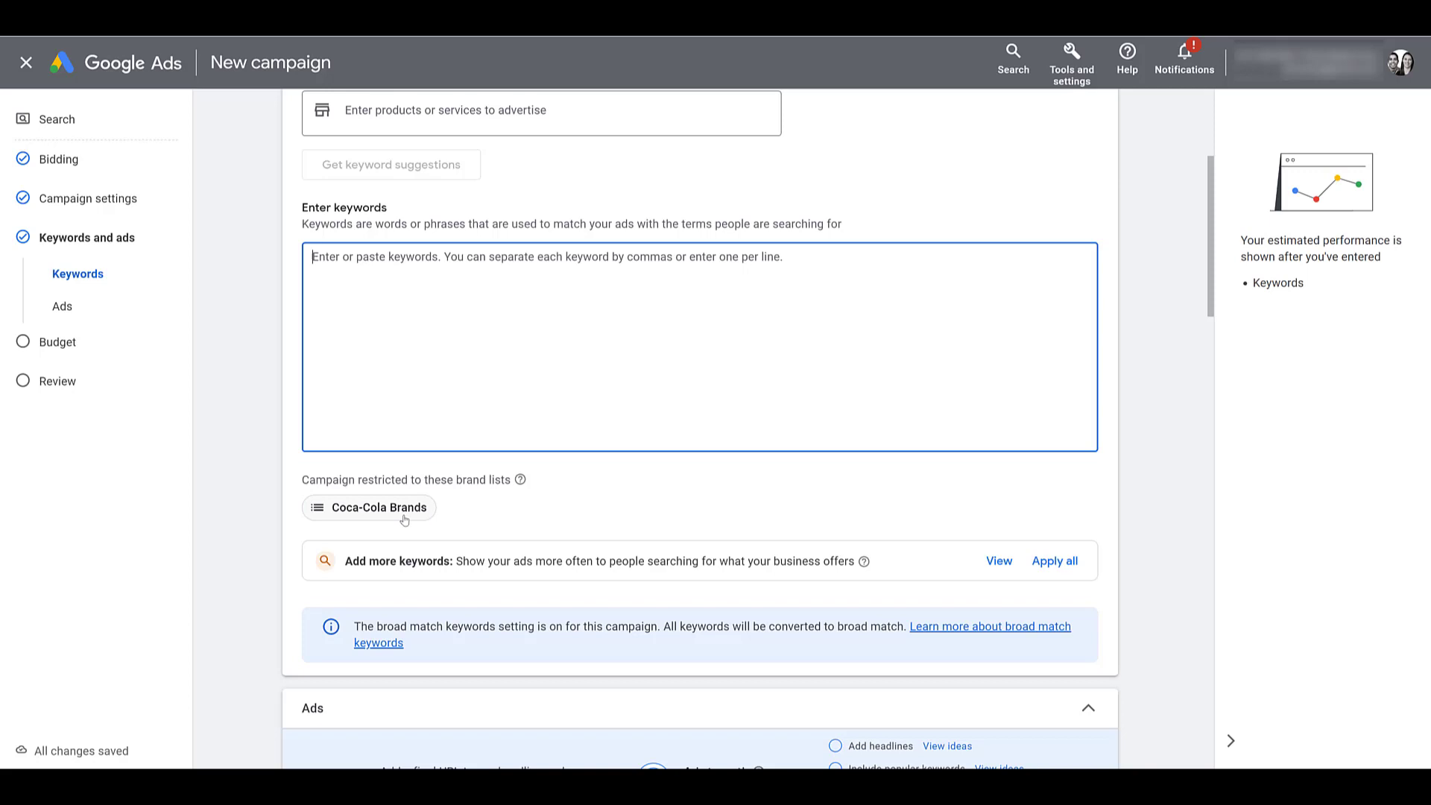
pyautogui.moveTo(405, 520)
# - Leave the campaign draft and open the Search - Halloween campaign's settings
pyautogui.click(26, 66)
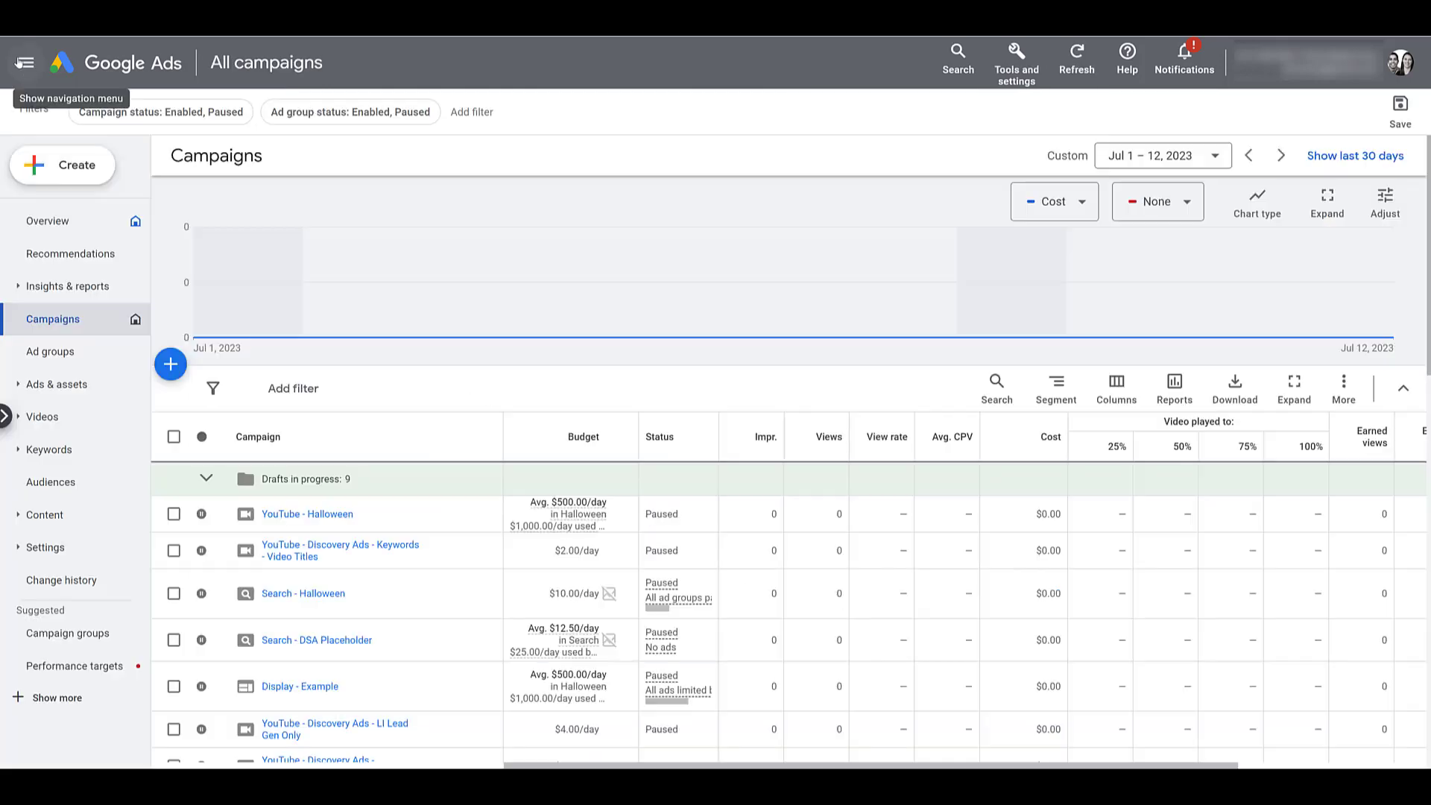
pyautogui.click(3, 417)
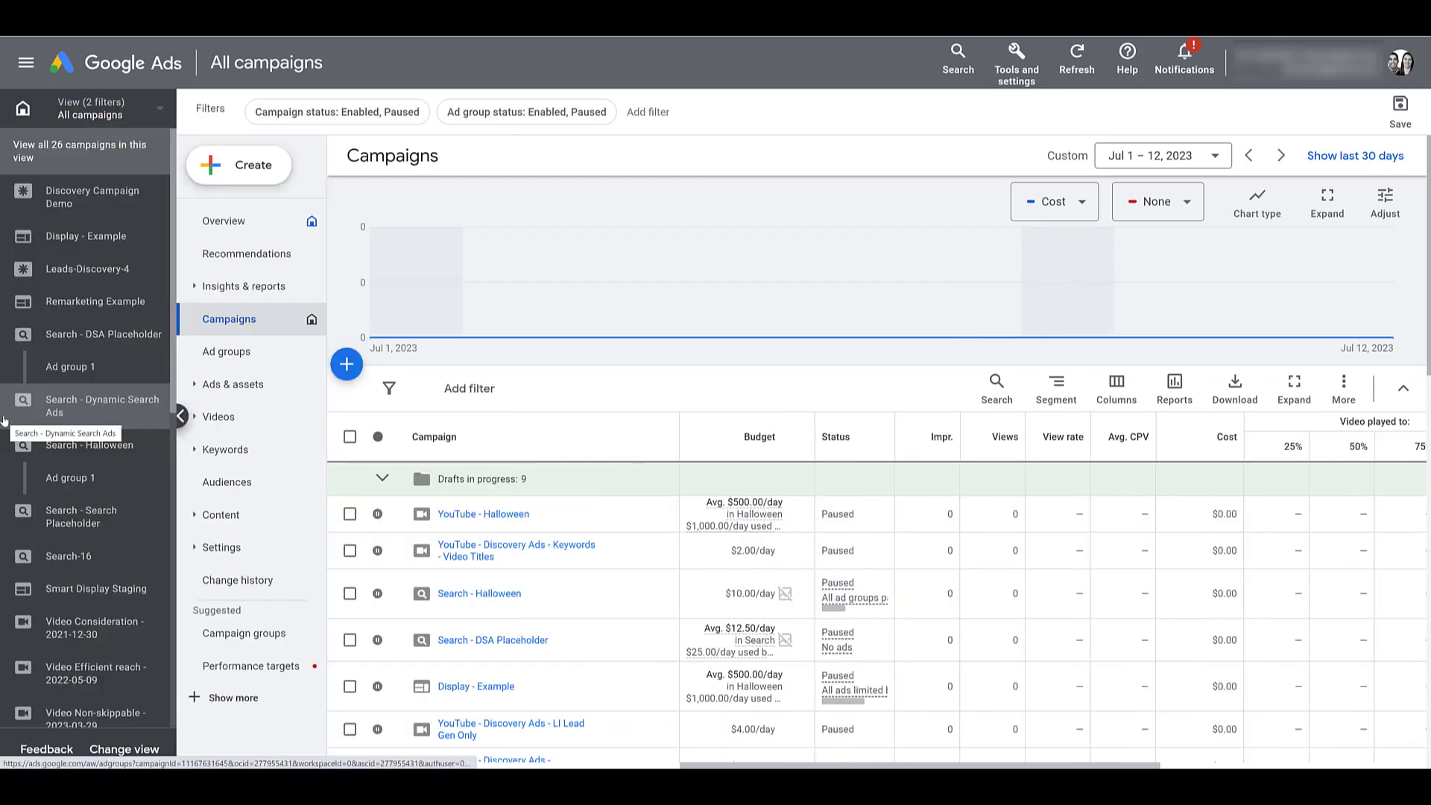
pyautogui.click(91, 447)
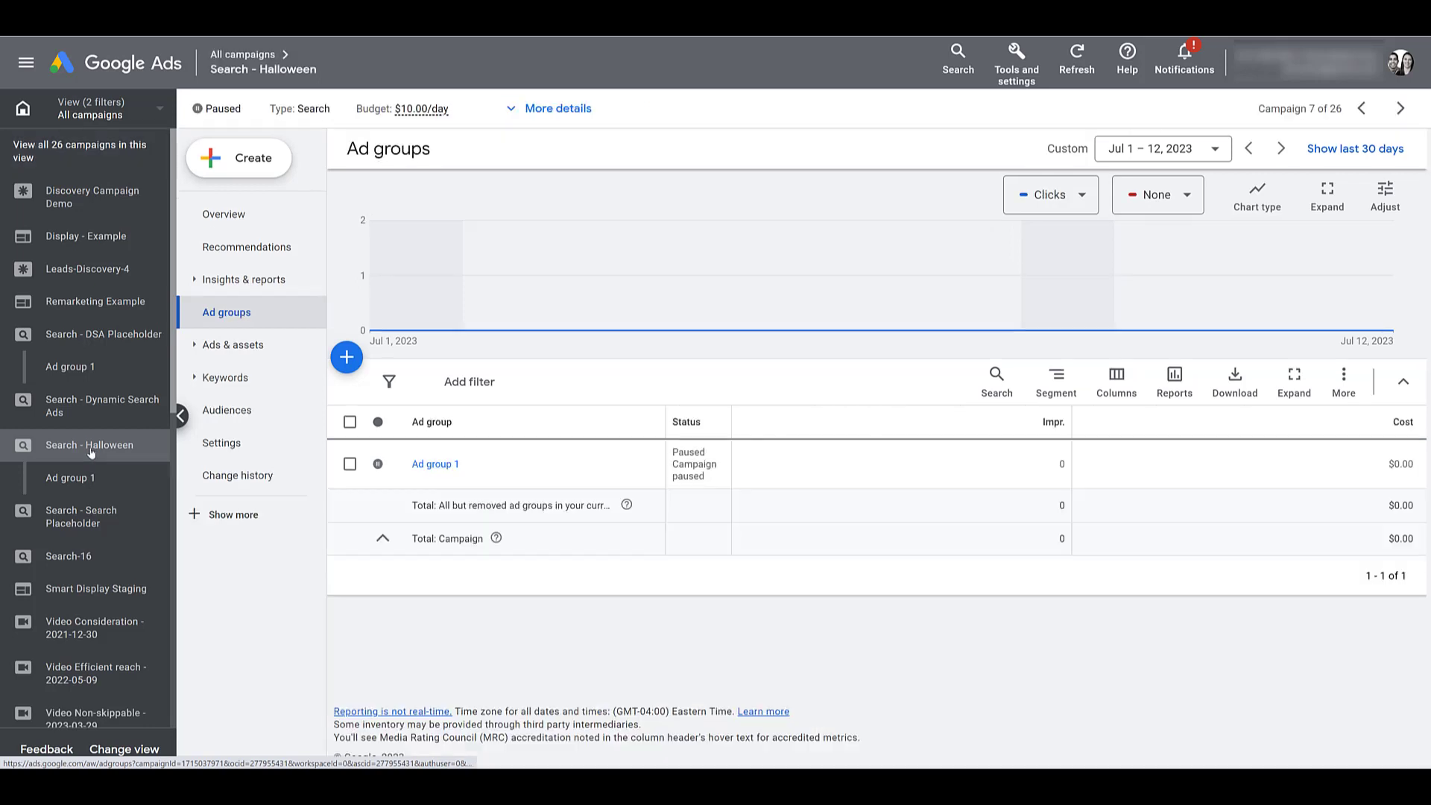
pyautogui.click(217, 445)
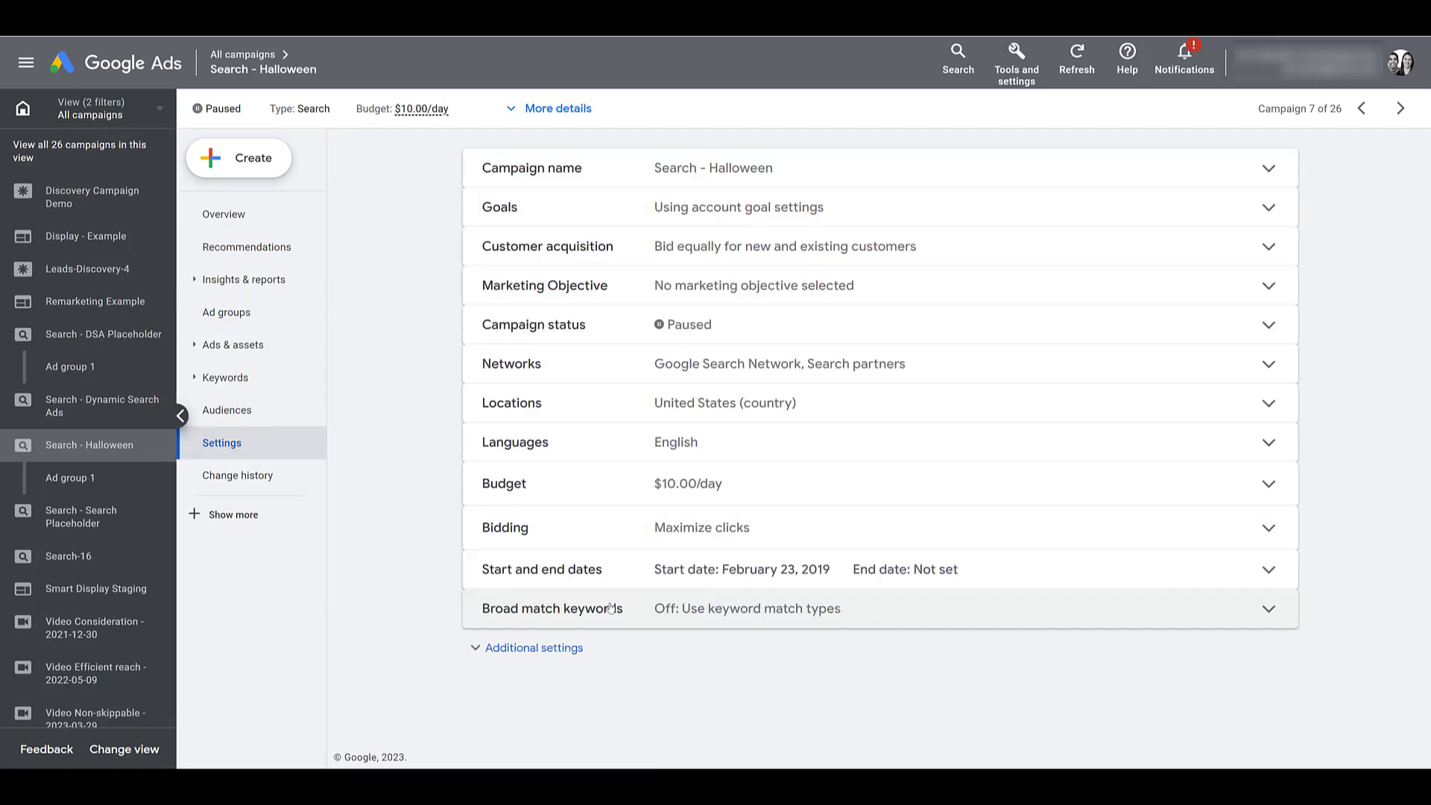
# - Expand its Broad match keywords and Additional settings sections to review them
pyautogui.click(904, 609)
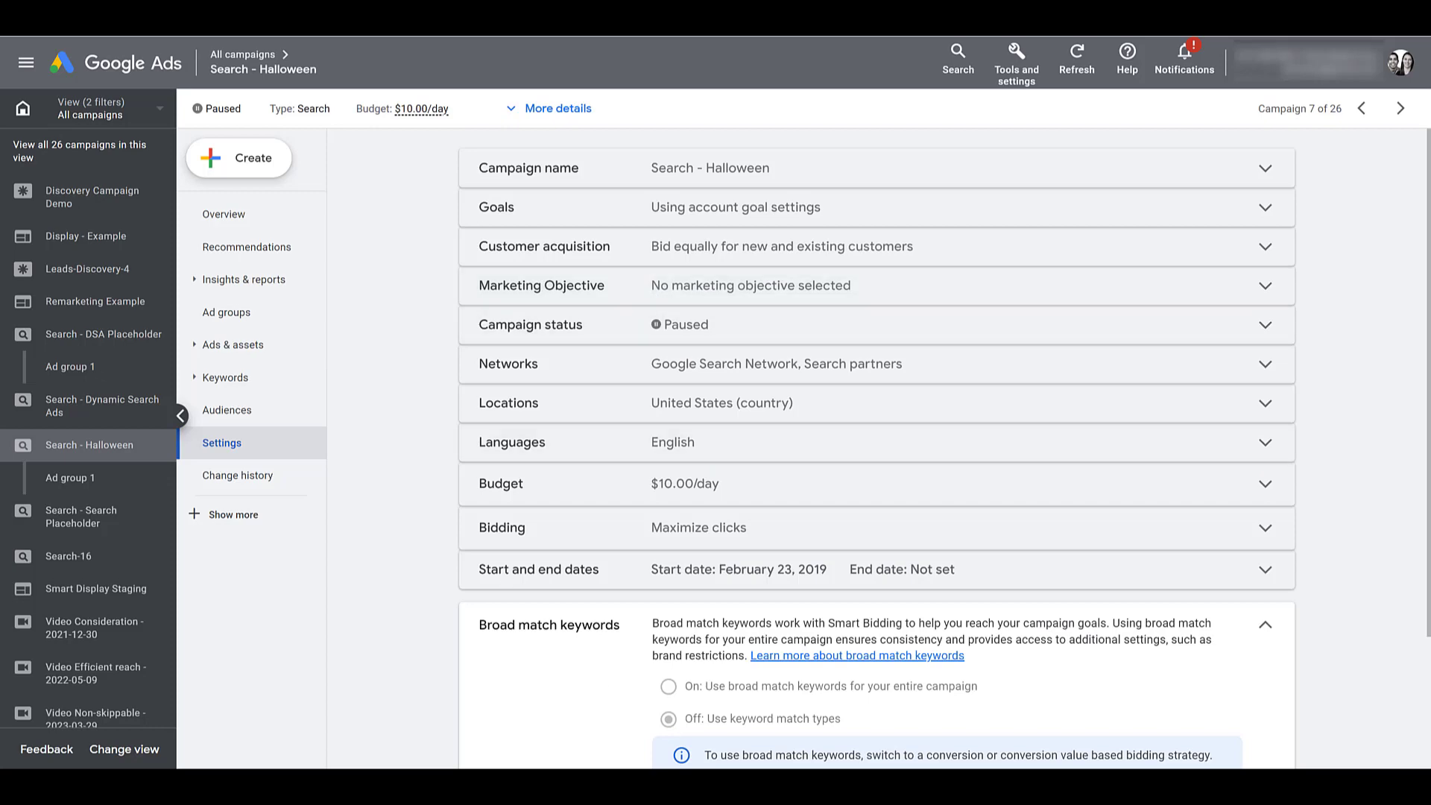
pyautogui.scroll(-2, 759, 663)
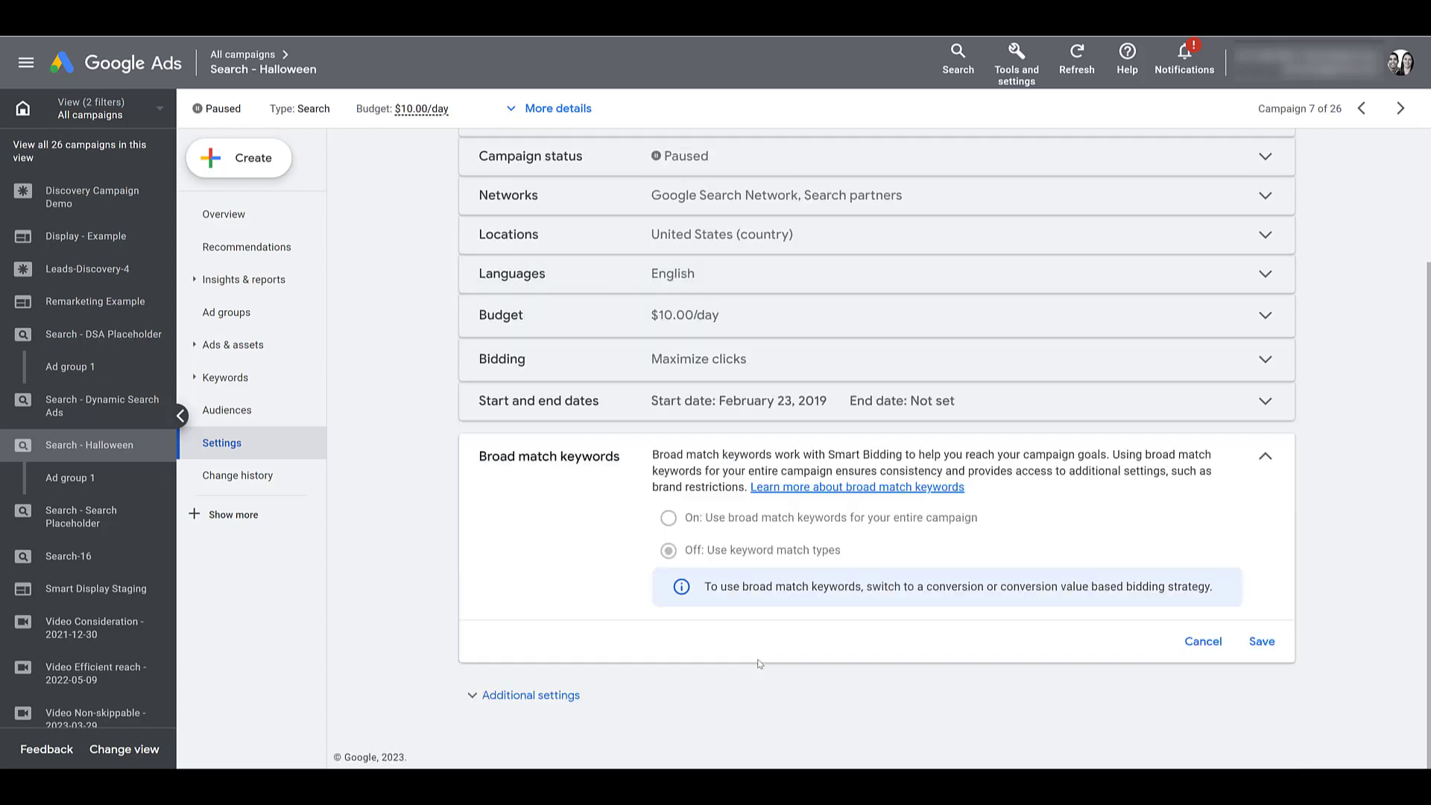
pyautogui.click(489, 701)
pyautogui.scroll(-2, 384, 528)
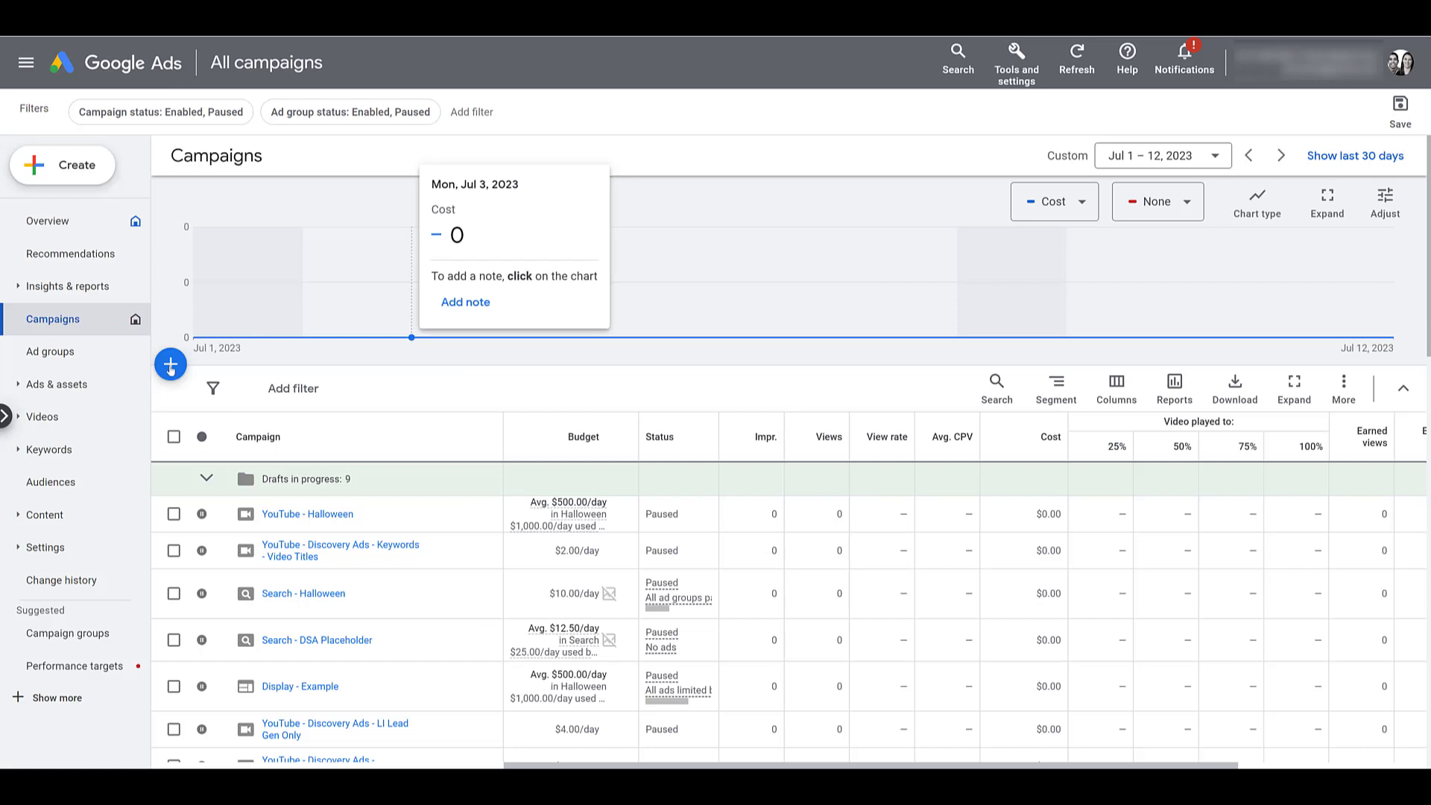
# - Start a new campaign with Website traffic as the objective
pyautogui.click(170, 367)
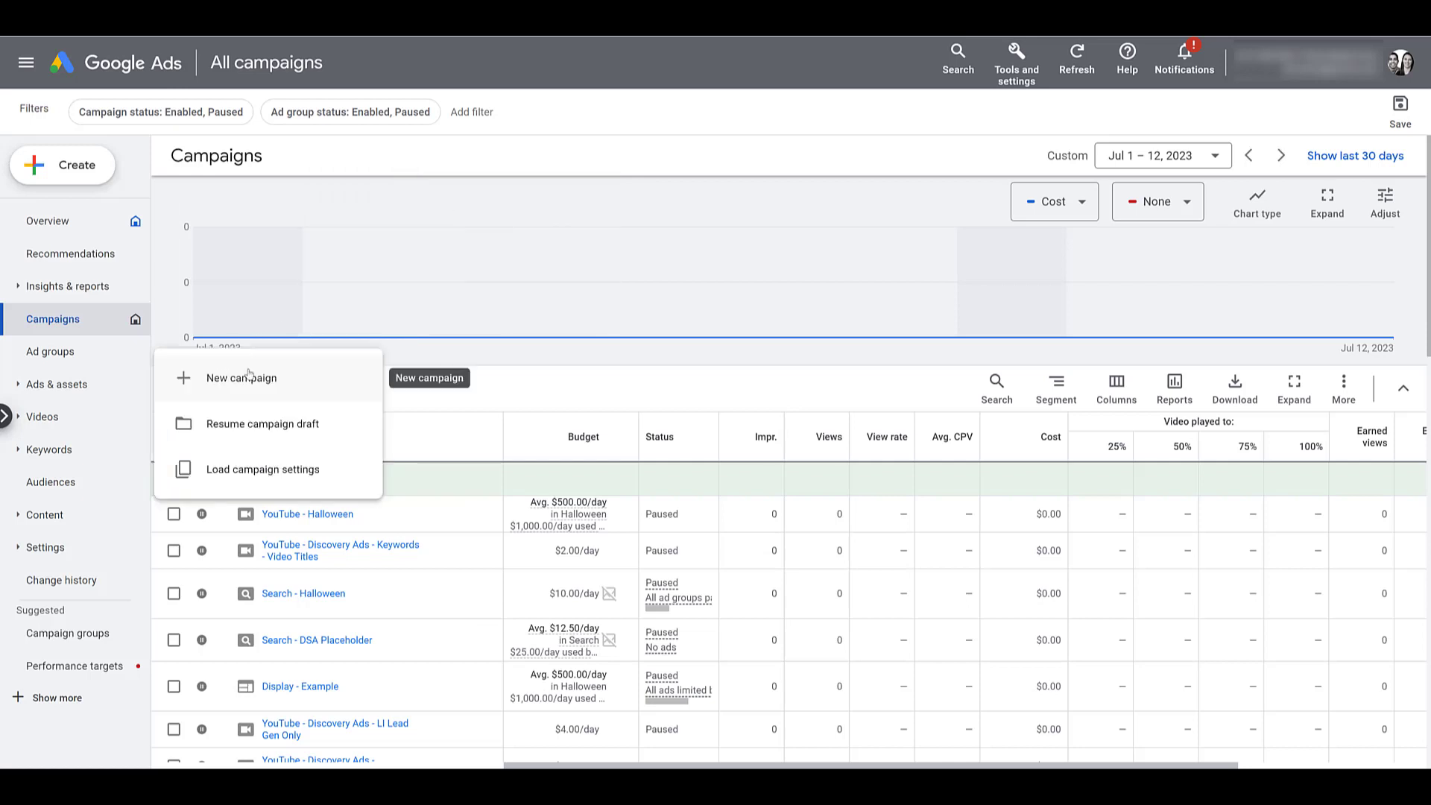
pyautogui.click(249, 375)
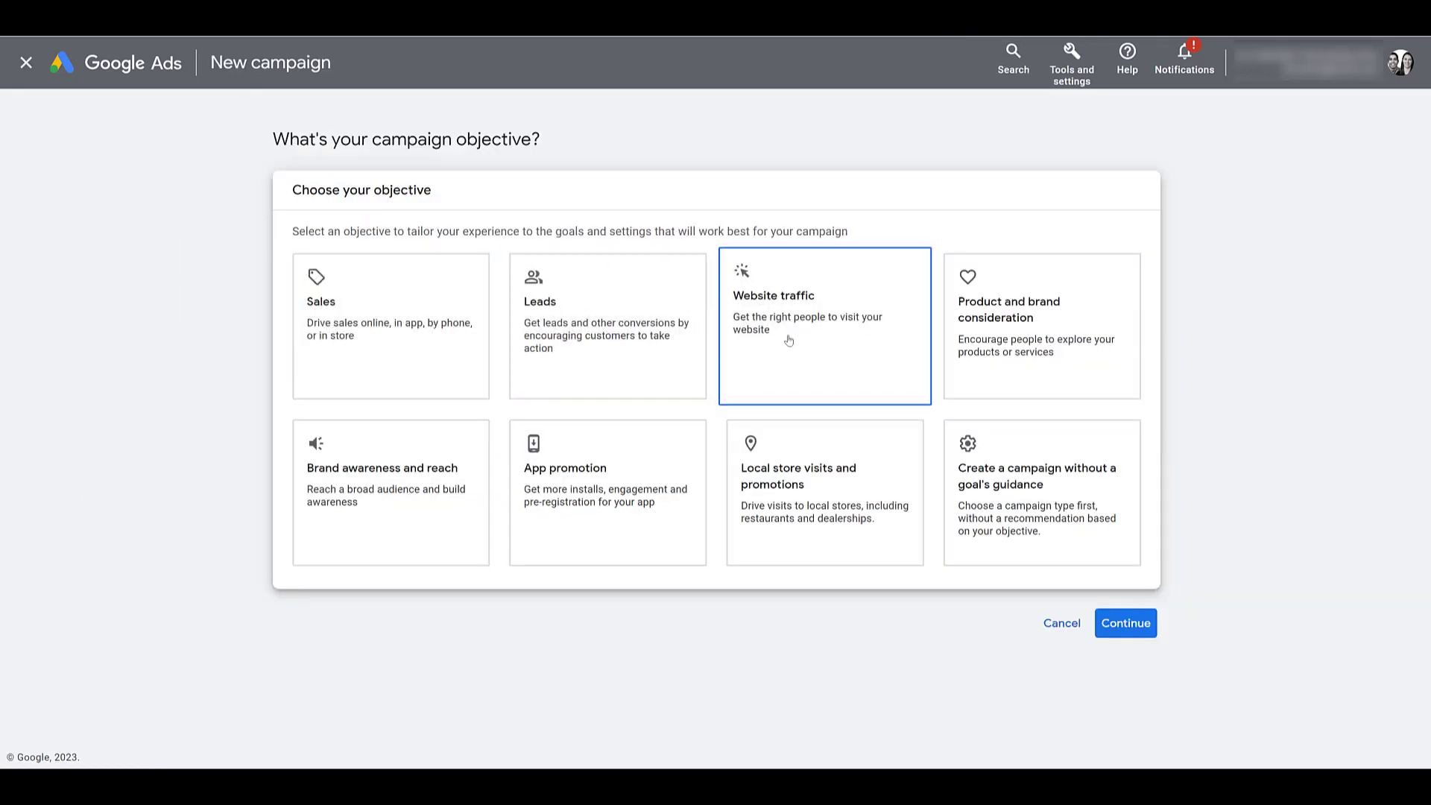
pyautogui.click(816, 365)
pyautogui.scroll(-3, 798, 335)
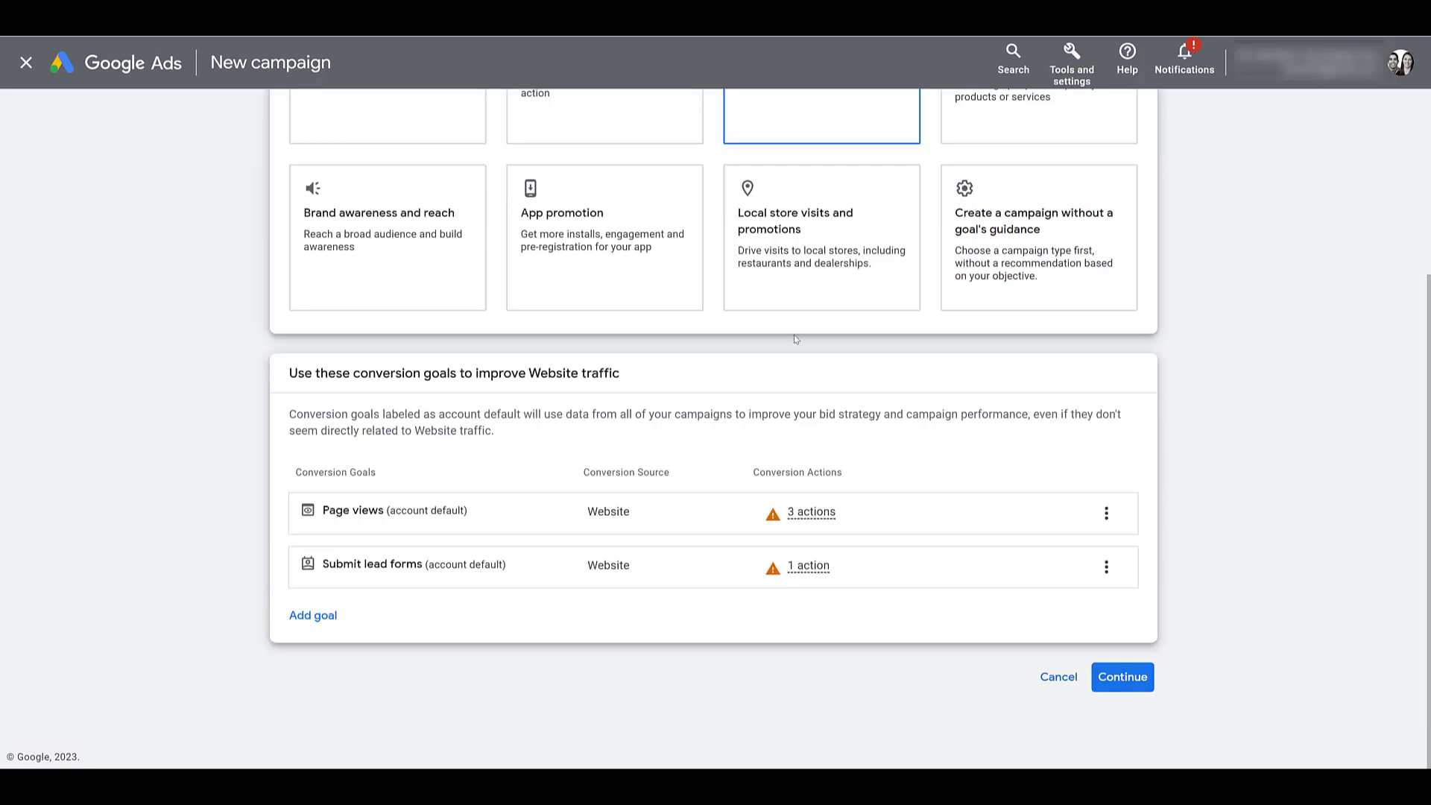
pyautogui.click(1108, 678)
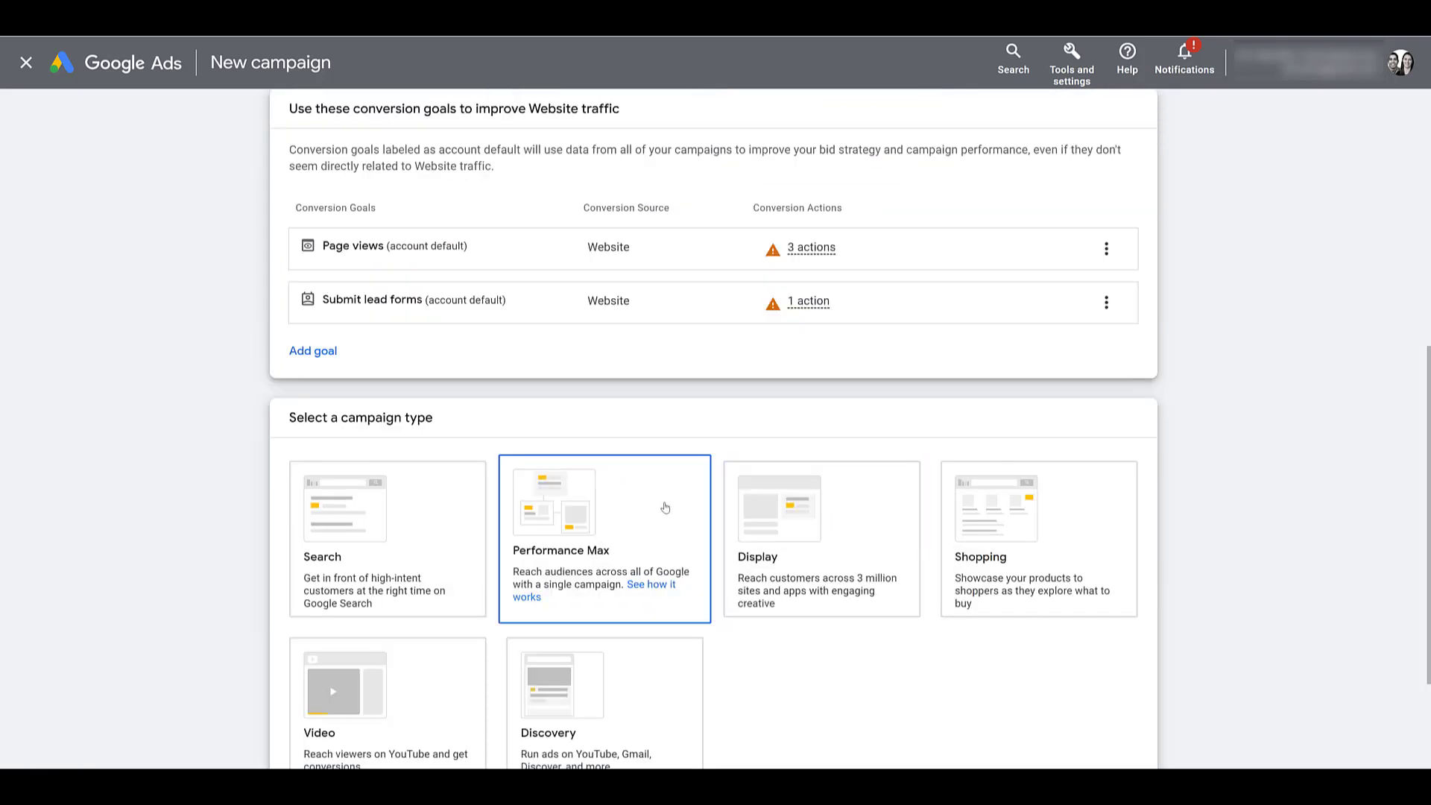
# - Choose Performance Max, name the campaign 'PMAX - Brand Push', and continue to bidding
pyautogui.click(665, 508)
pyautogui.click(497, 573)
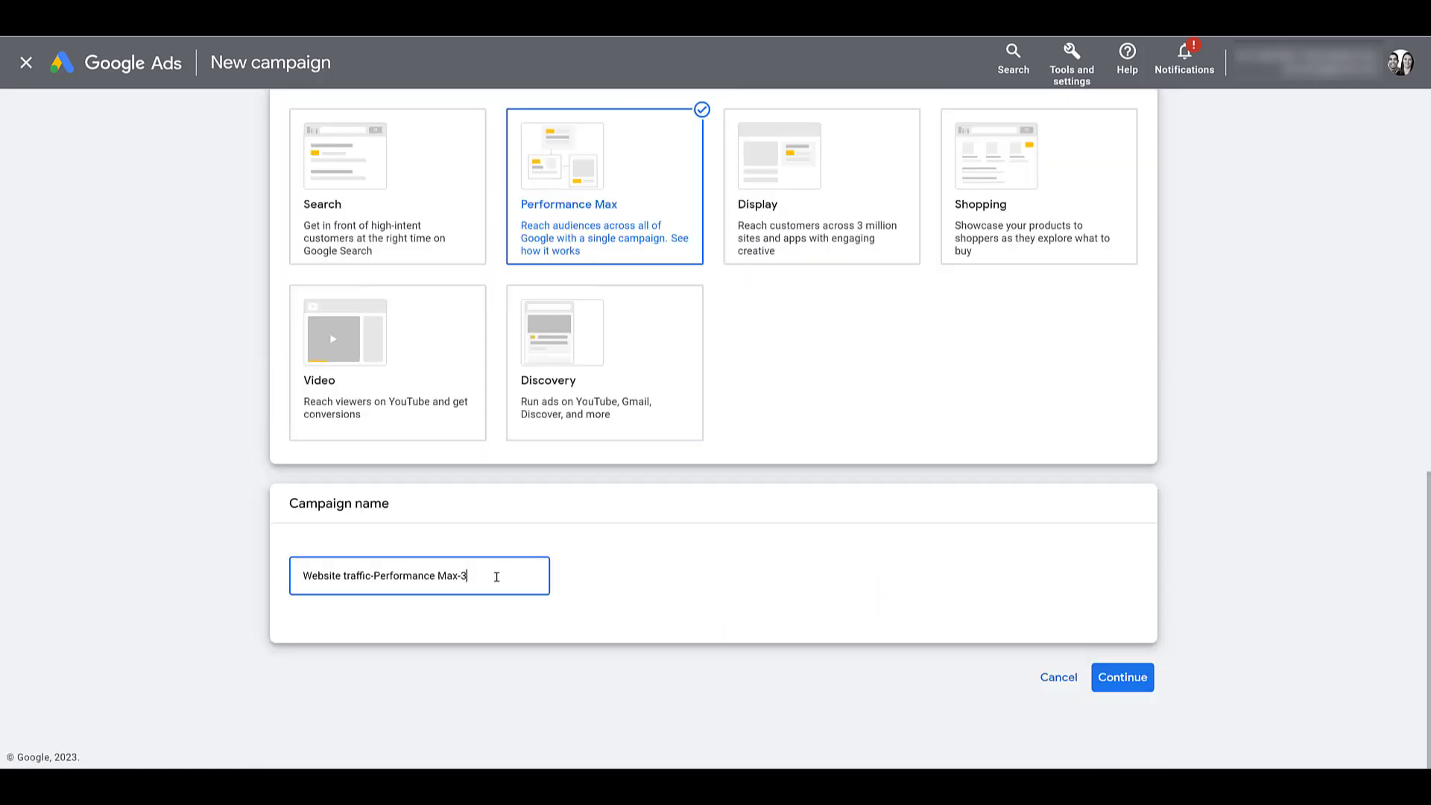
pyautogui.hotkey('ctrl', 'a')
pyautogui.write('PMAX - Brand Push')
pyautogui.click(1123, 677)
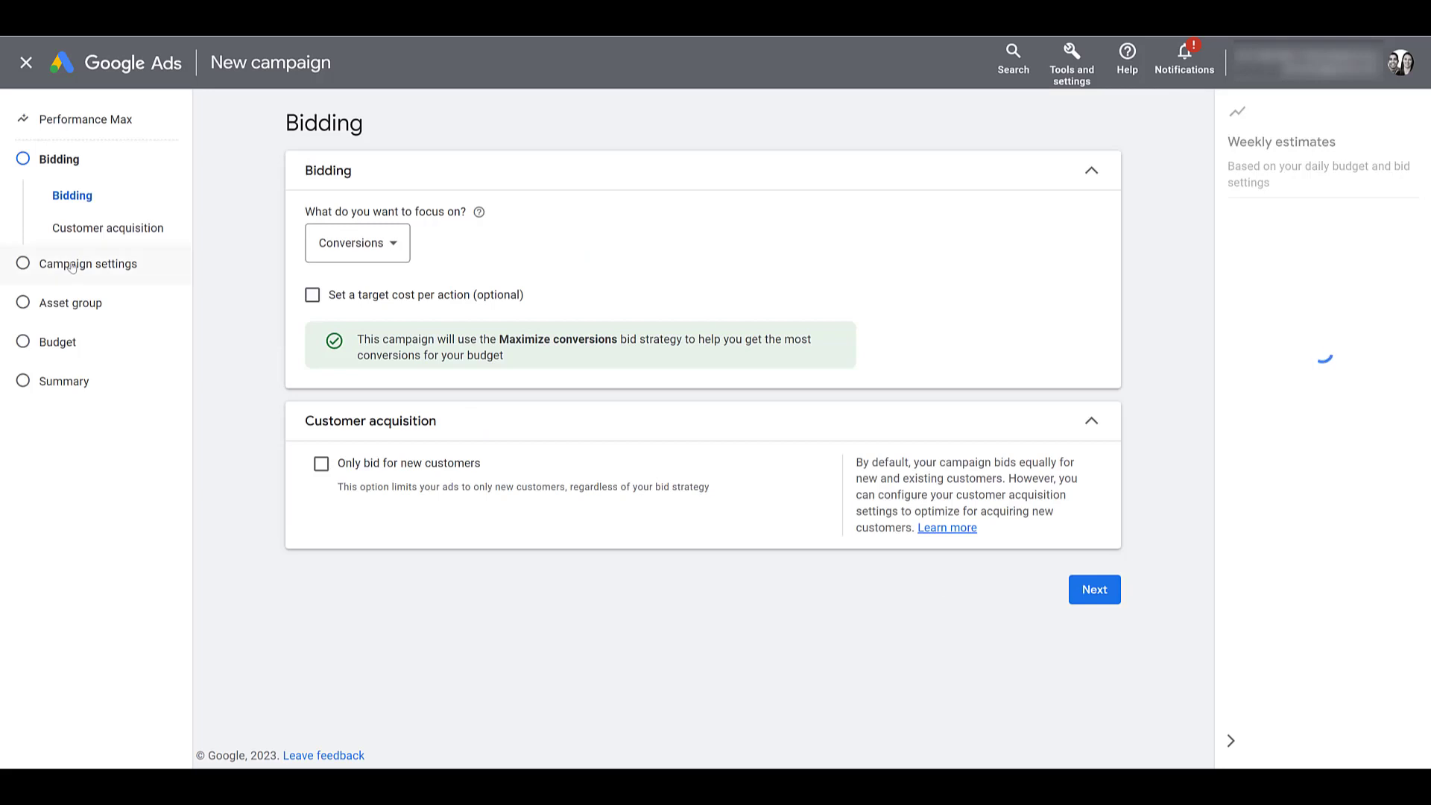
# - In Campaign settings, expand More settings and the Brand exclusions row
pyautogui.click(72, 265)
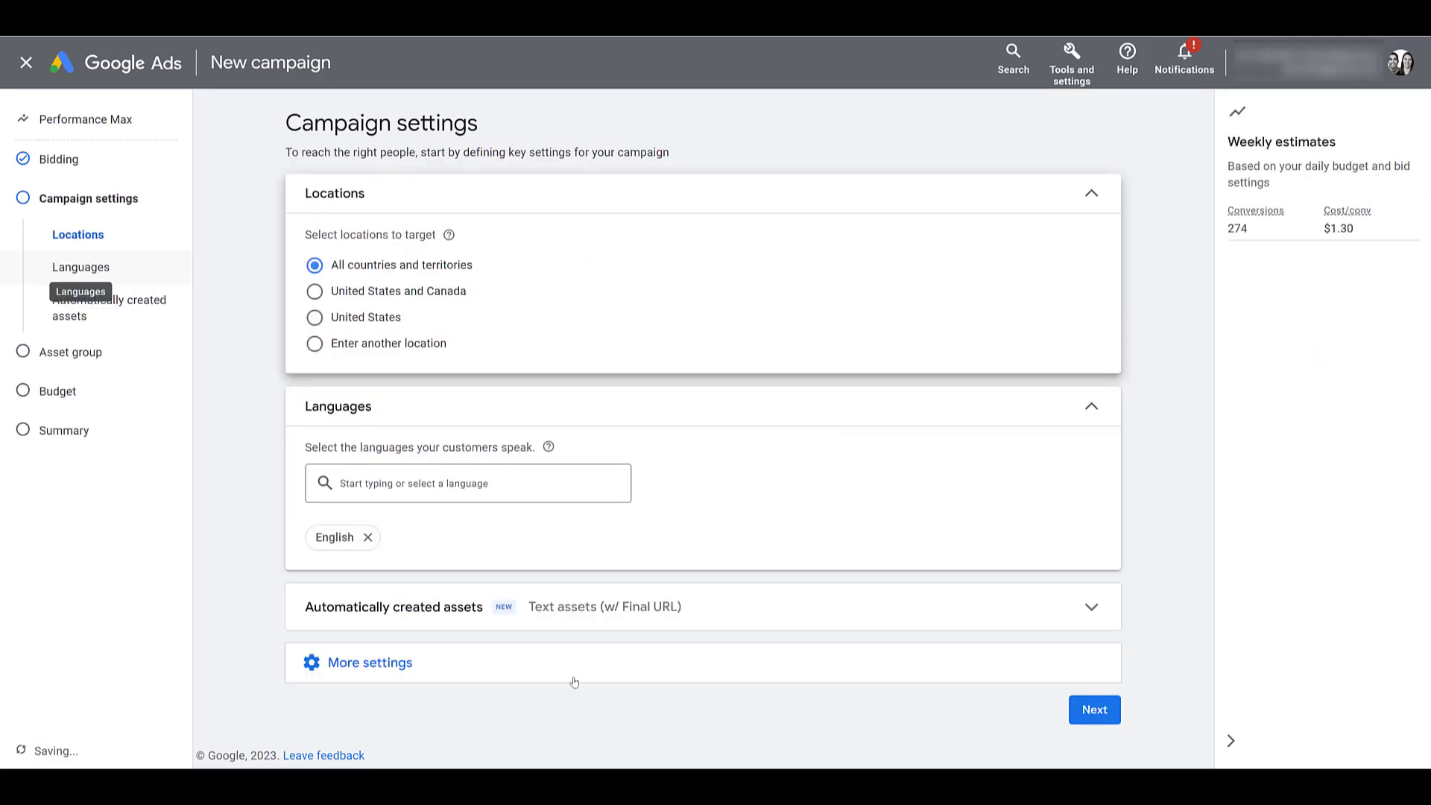
pyautogui.click(482, 664)
pyautogui.scroll(-2, 483, 665)
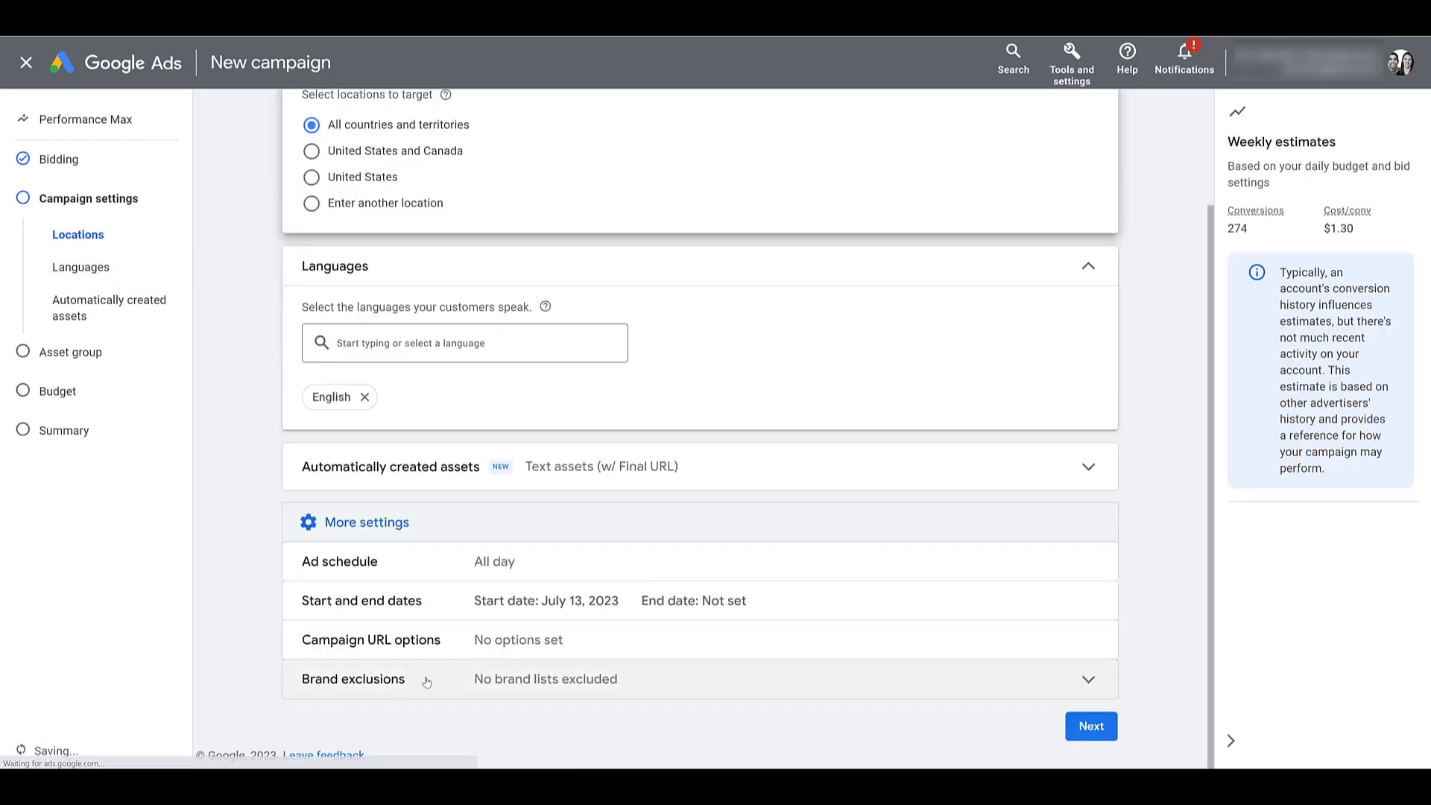
pyautogui.click(707, 691)
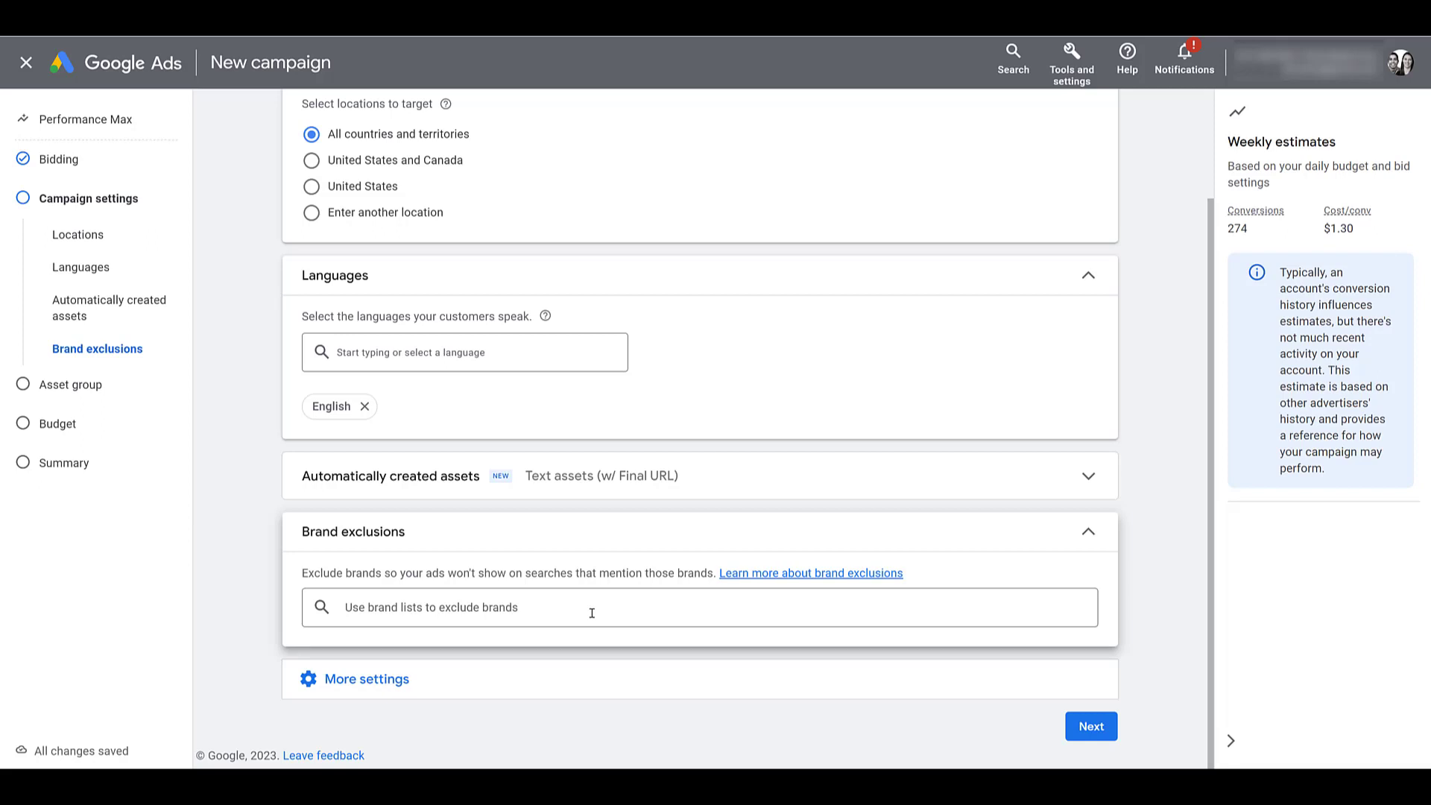
# - Check Coca-Cola Competitors in the brand lists dropdown to exclude it, then close the dropdown
pyautogui.click(592, 612)
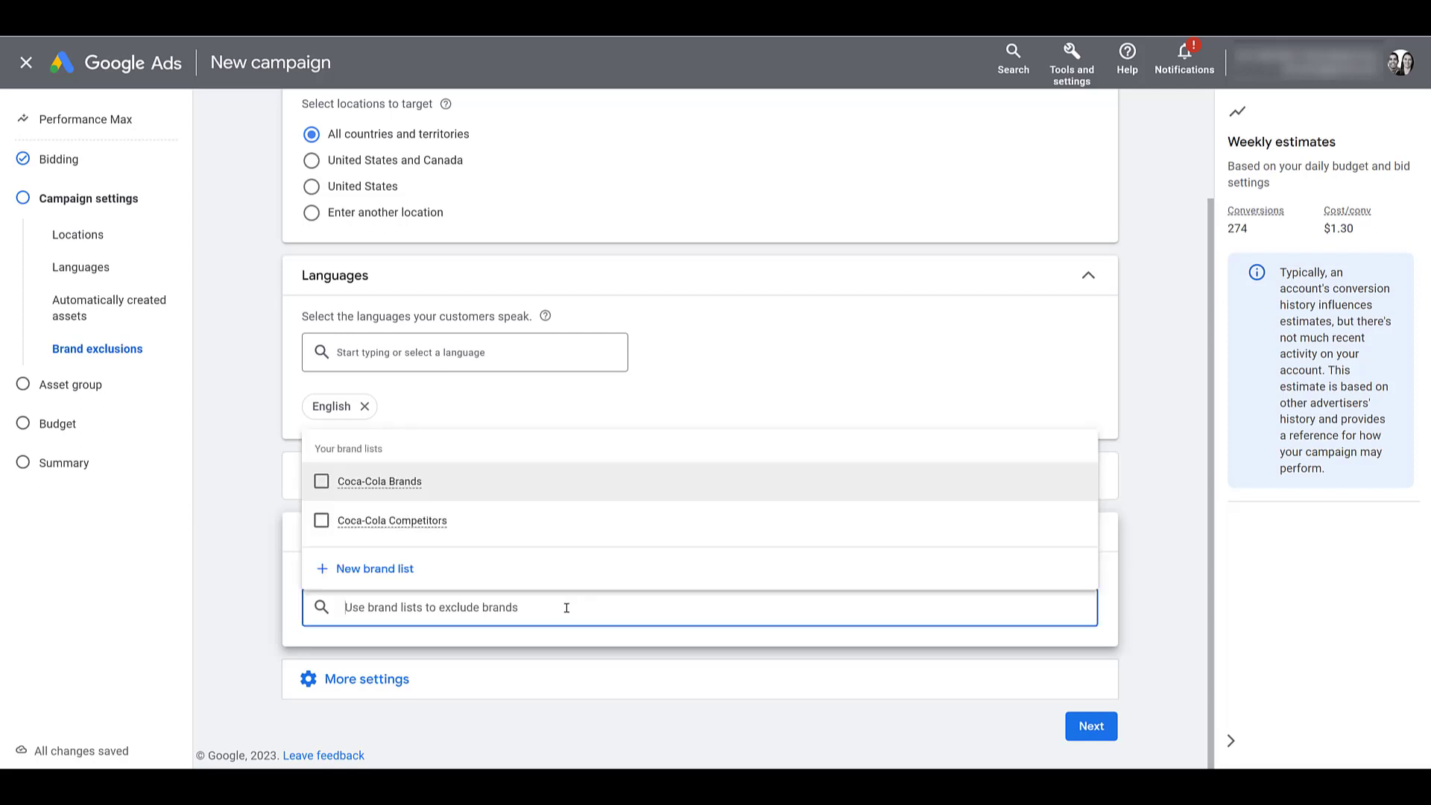
pyautogui.click(321, 522)
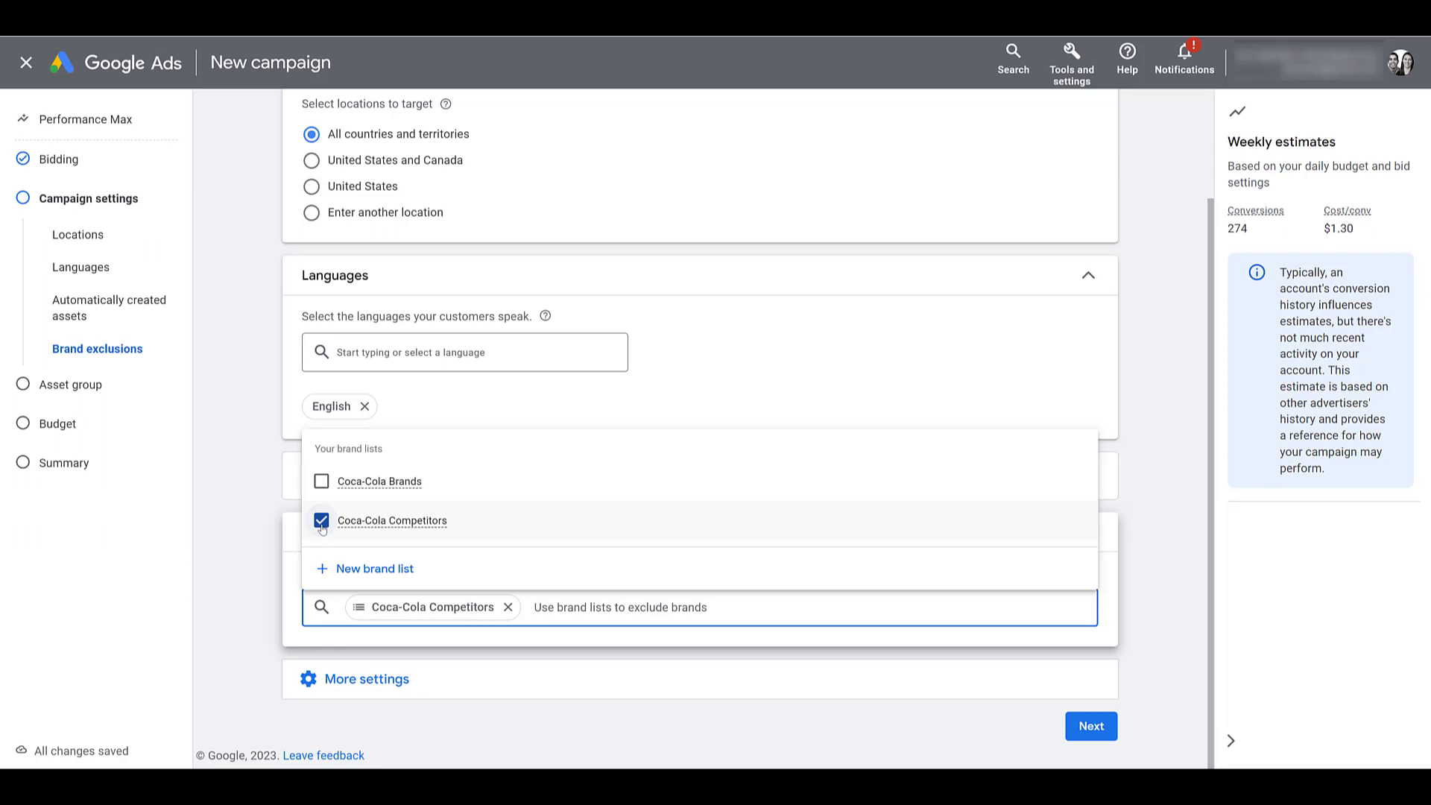
pyautogui.moveTo(407, 529)
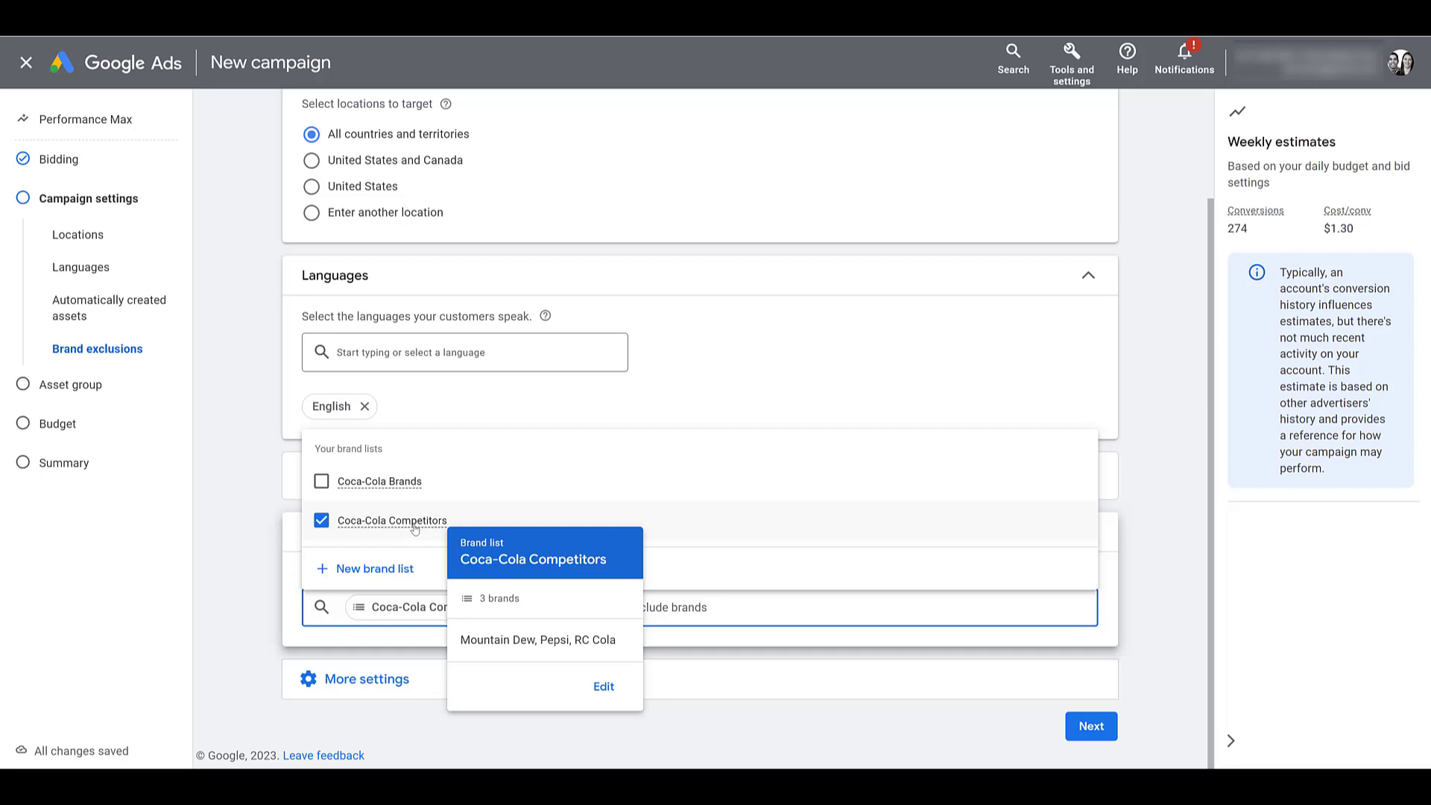
pyautogui.click(216, 579)
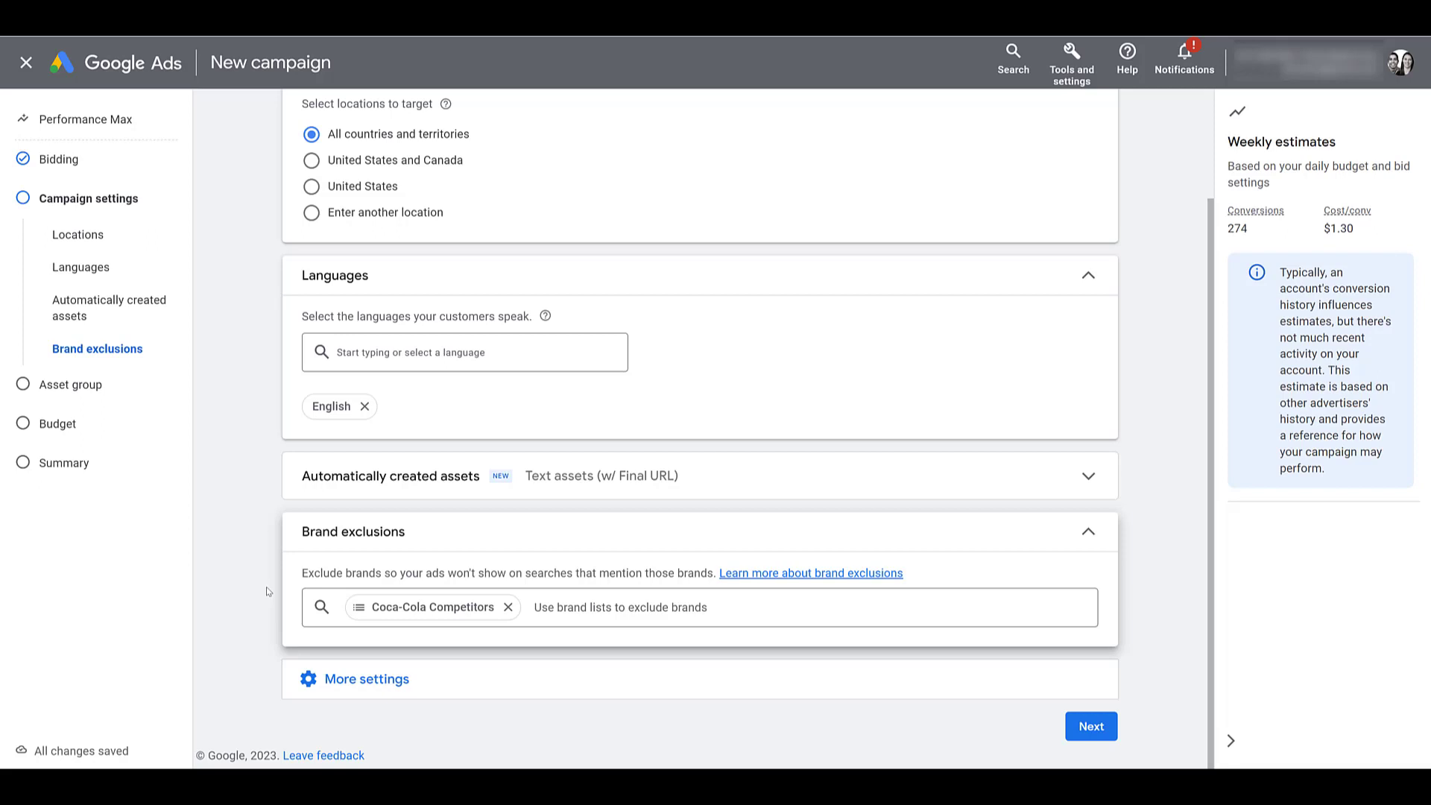
# - Continue to the asset group step, then go to Brand lists under Tools and settings' Shared library
pyautogui.click(1100, 739)
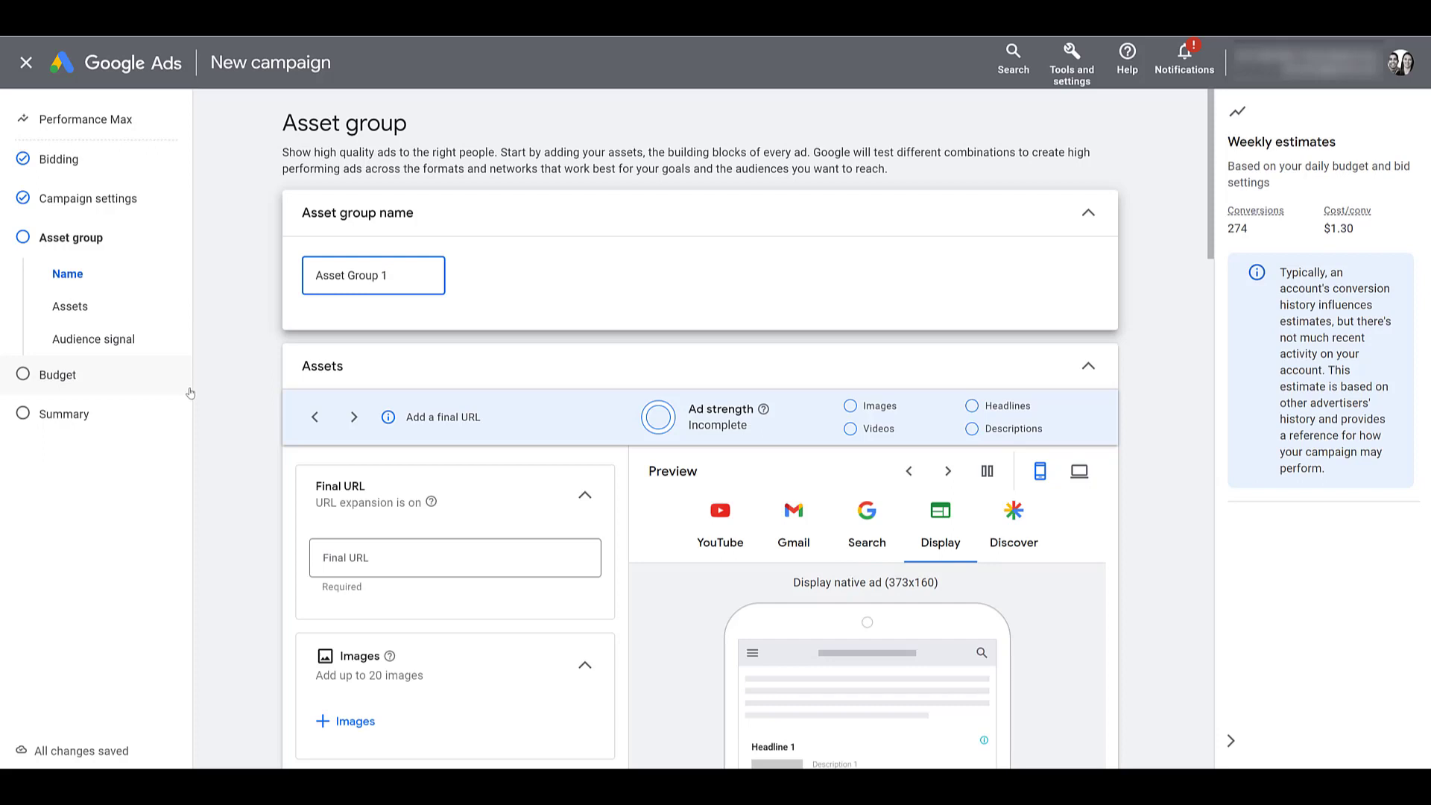
pyautogui.click(586, 282)
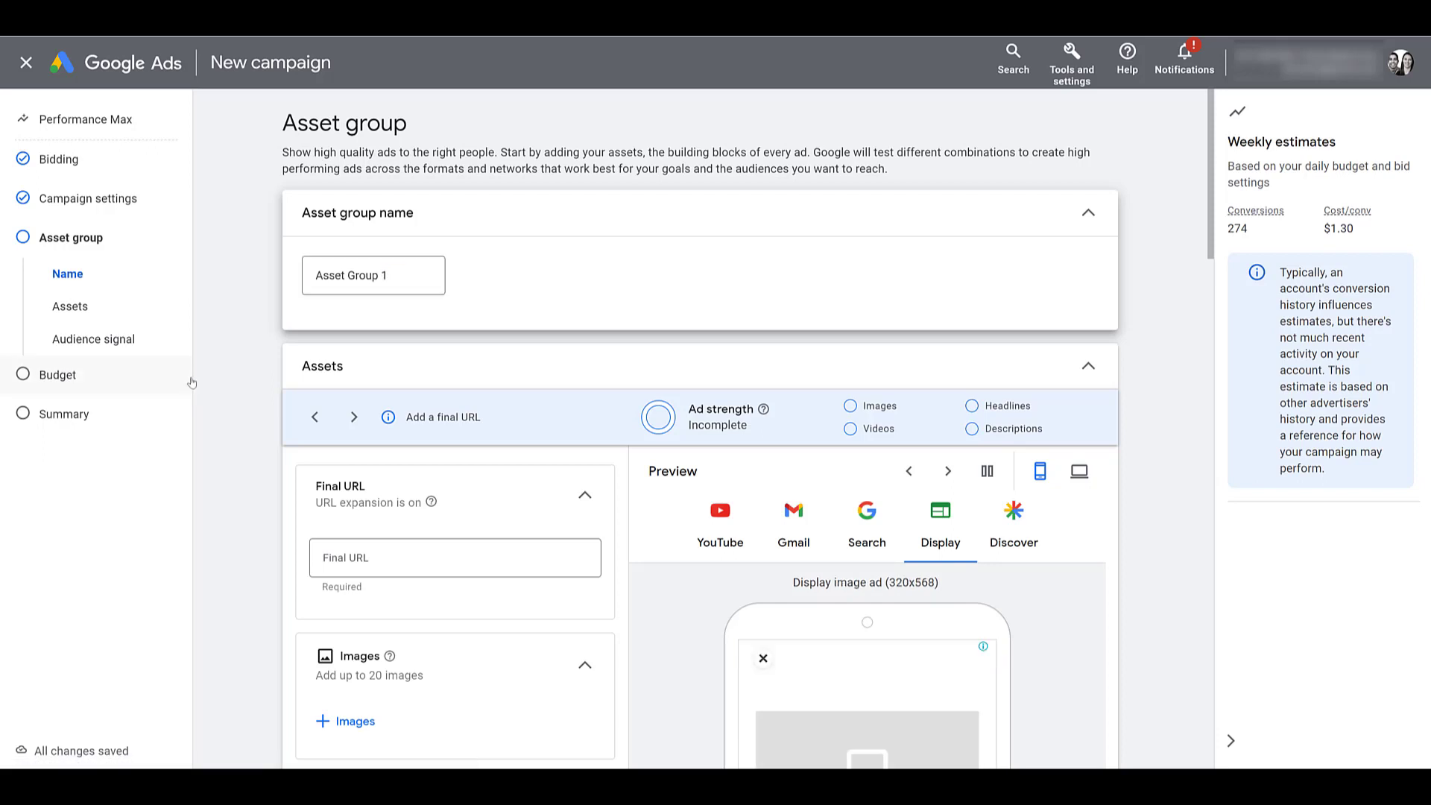
pyautogui.click(1079, 73)
pyautogui.click(631, 294)
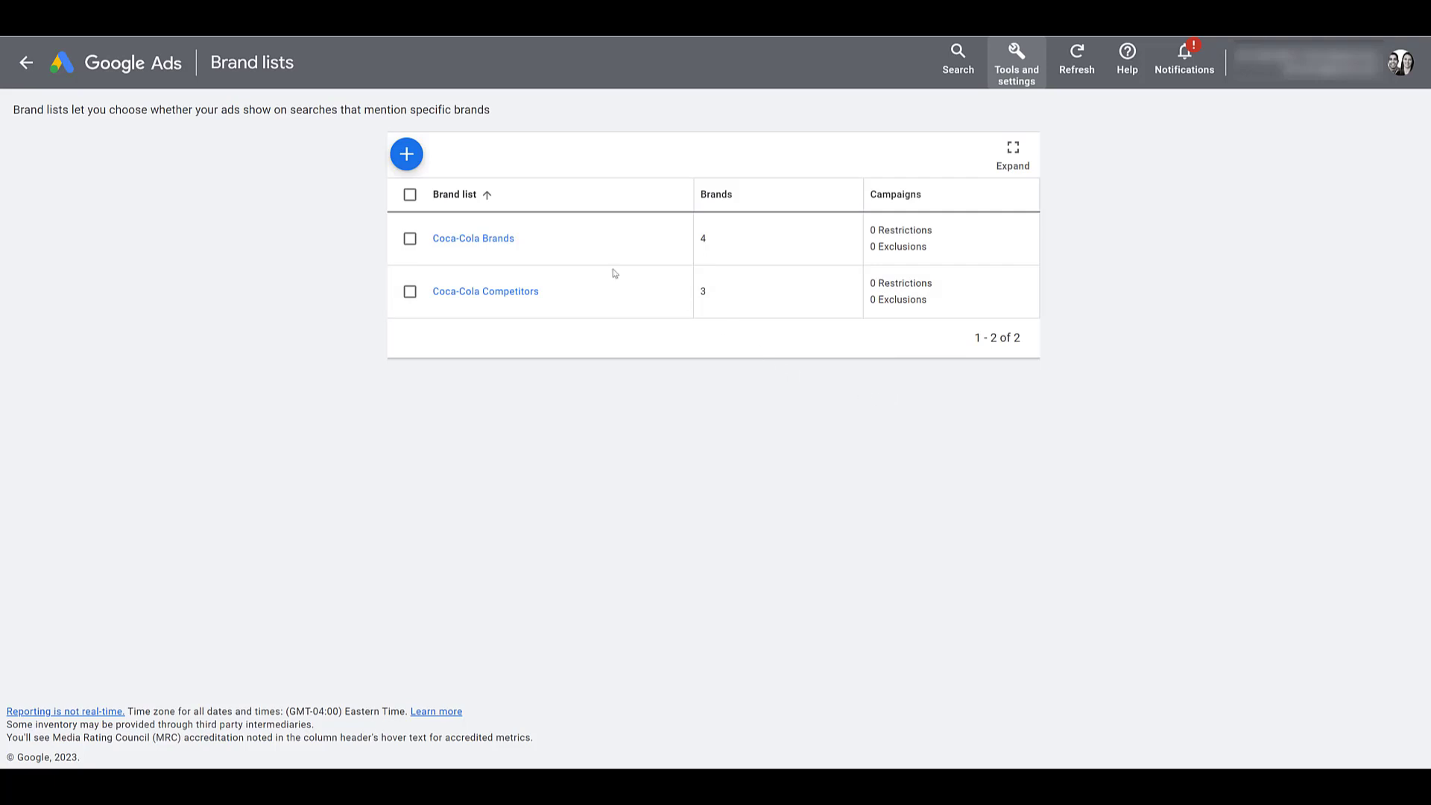
# - Add a new brand list and search 'shure' in its brand field, browsing the suggestions
pyautogui.click(406, 155)
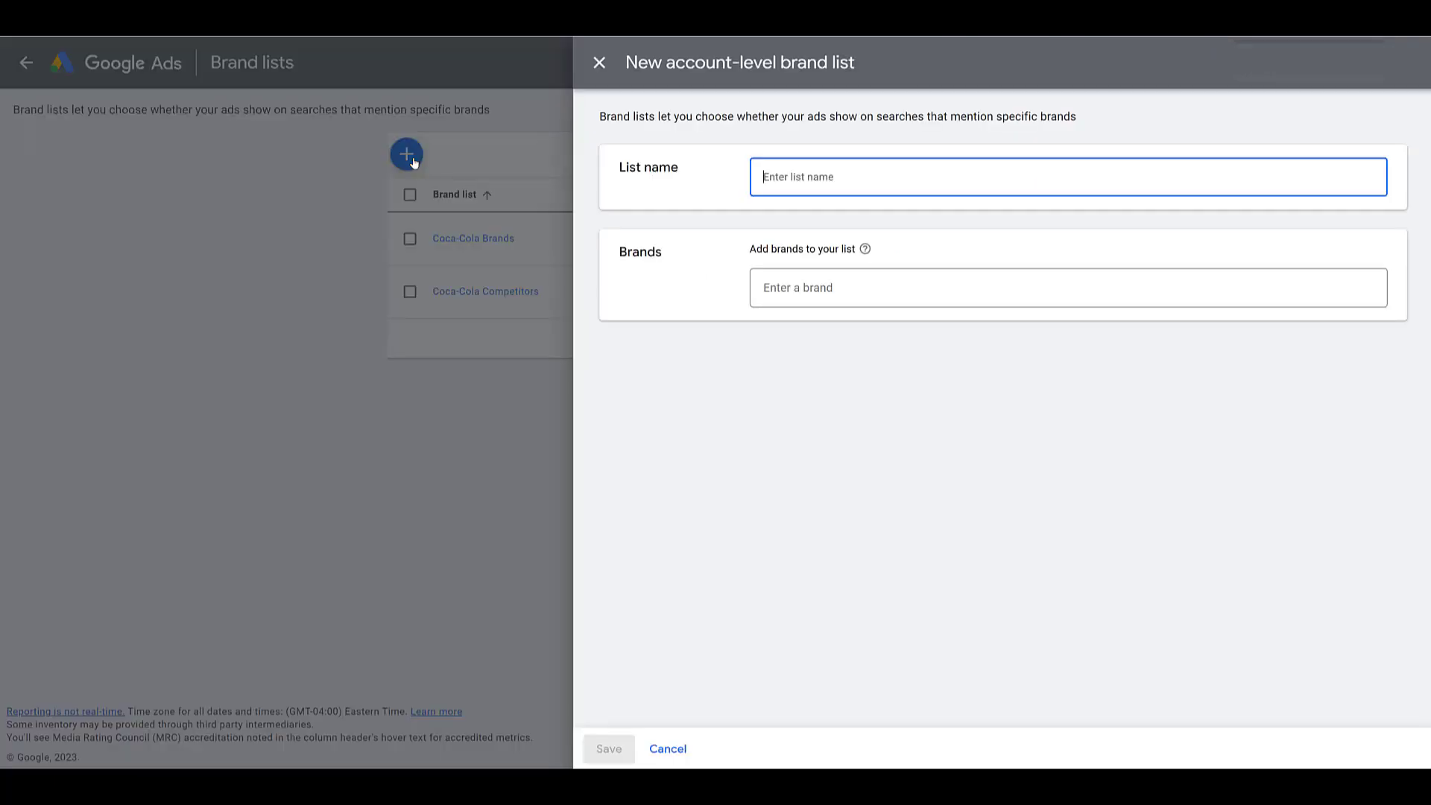
pyautogui.click(849, 284)
pyautogui.write('shure')
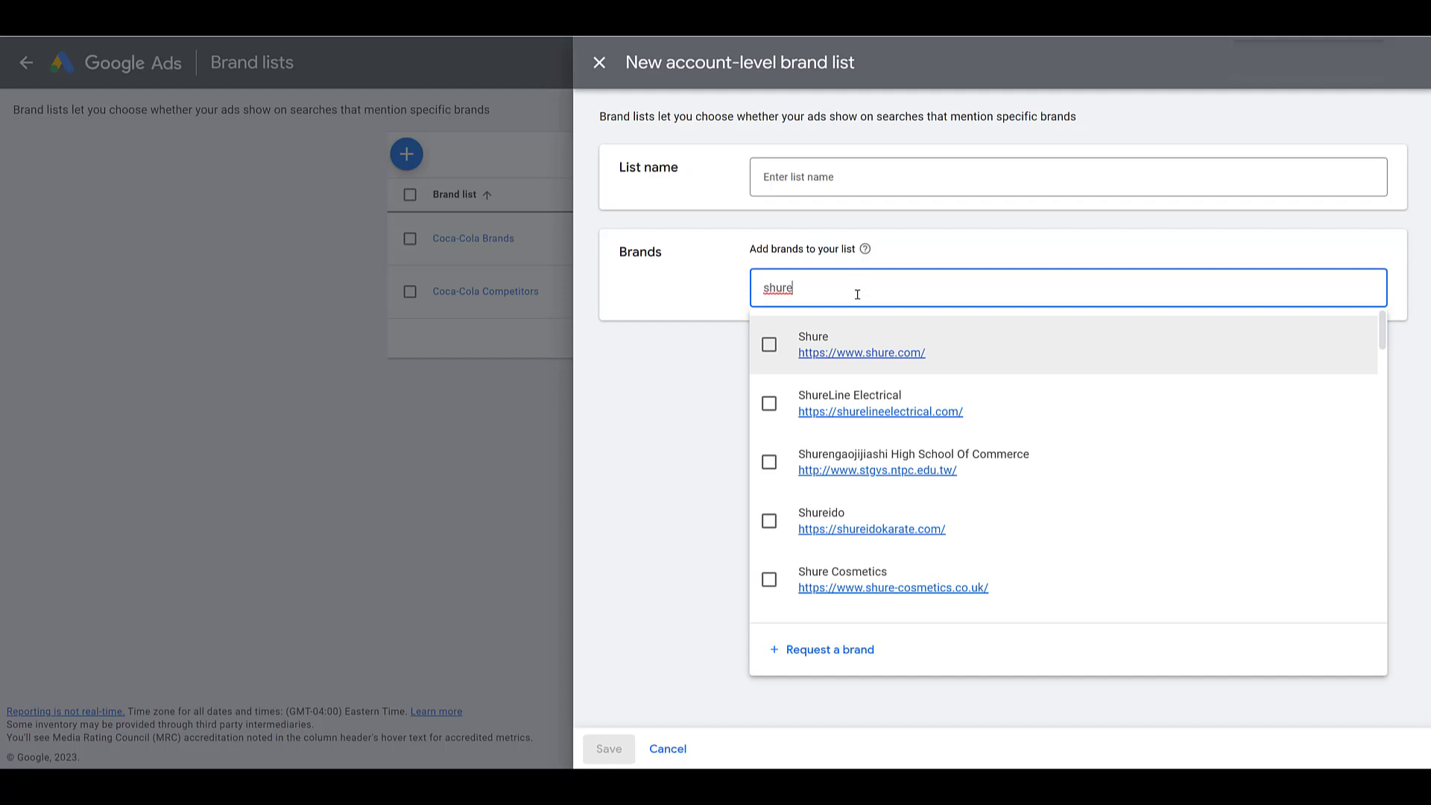
pyautogui.scroll(-4, 903, 353)
pyautogui.scroll(-10, 903, 354)
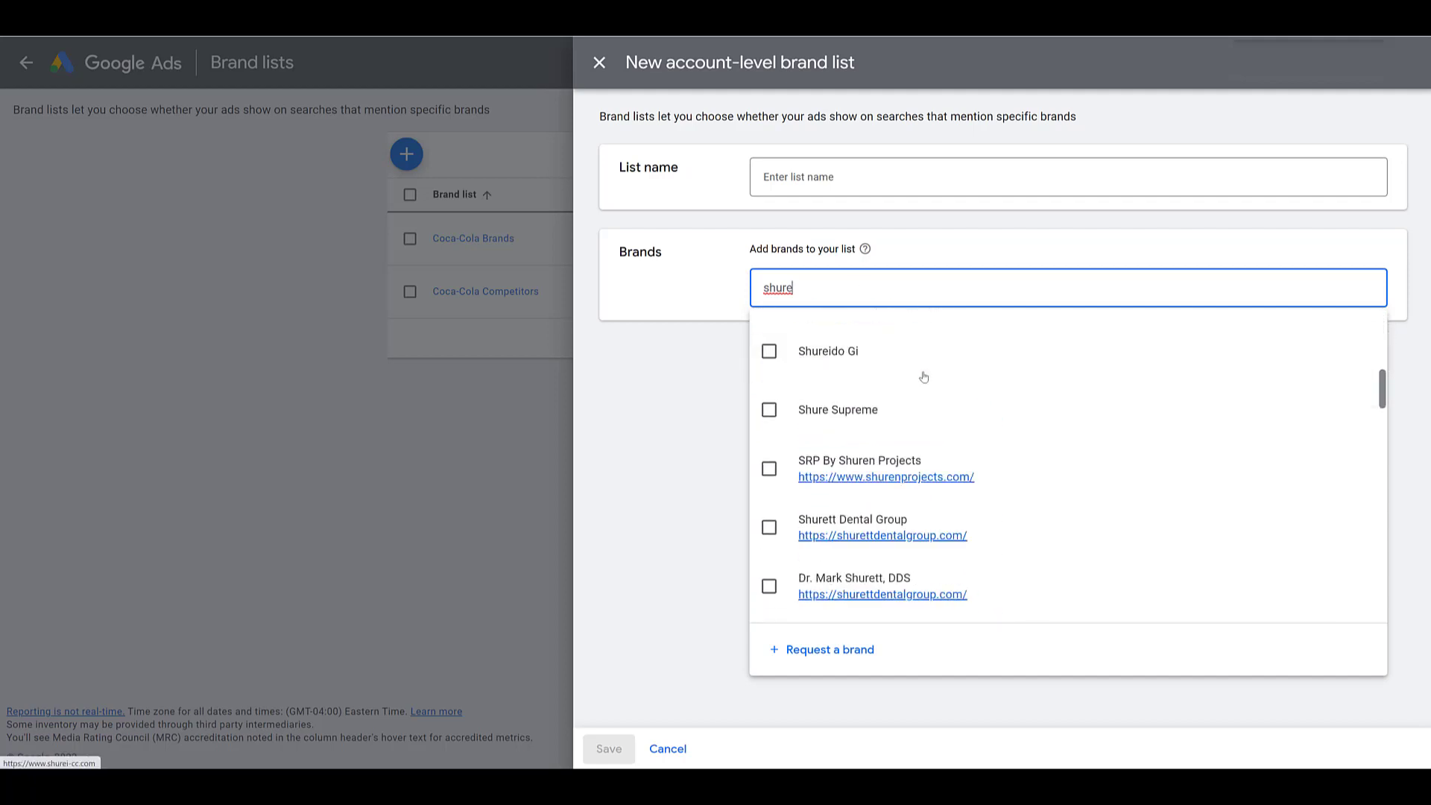
pyautogui.scroll(-10, 924, 377)
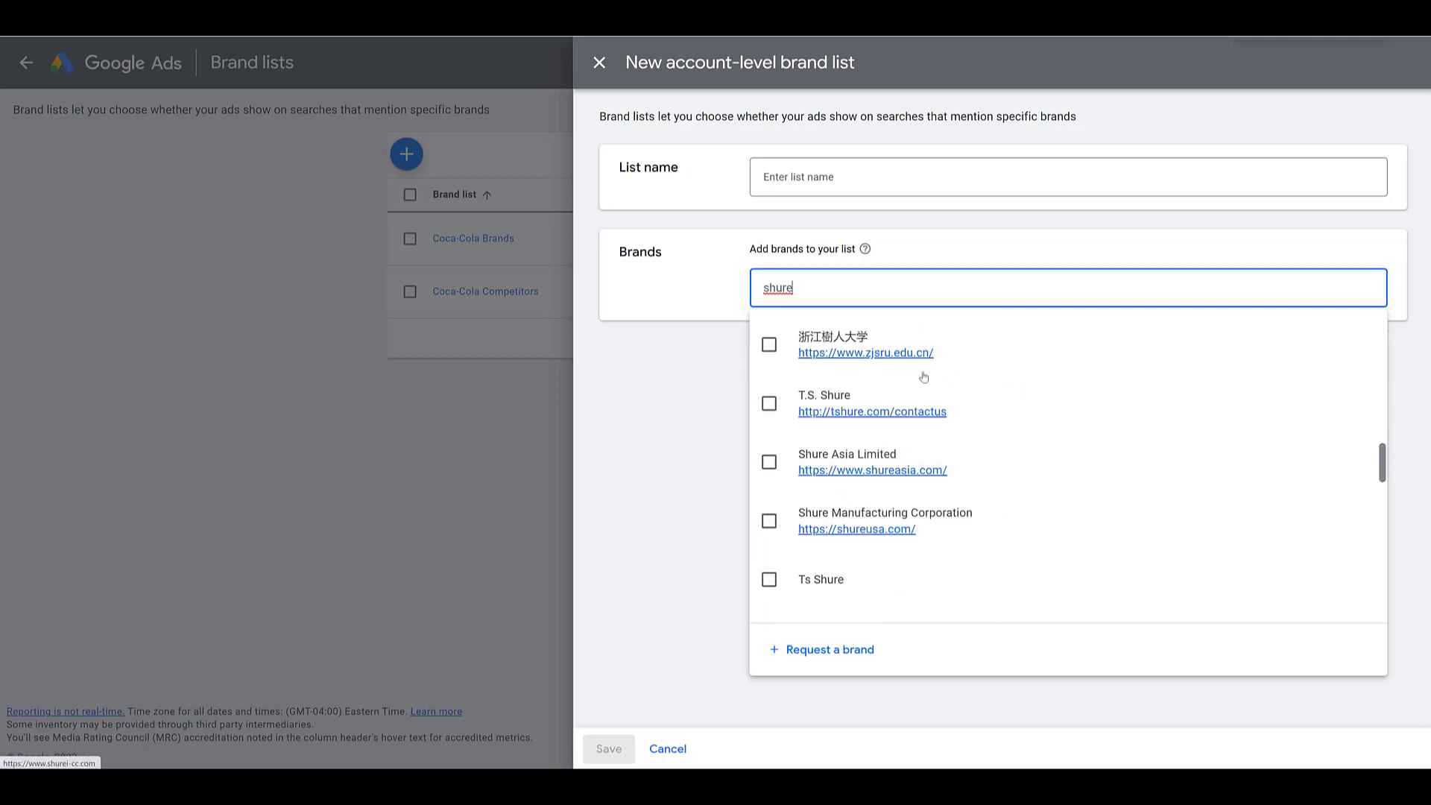
pyautogui.scroll(-10, 923, 376)
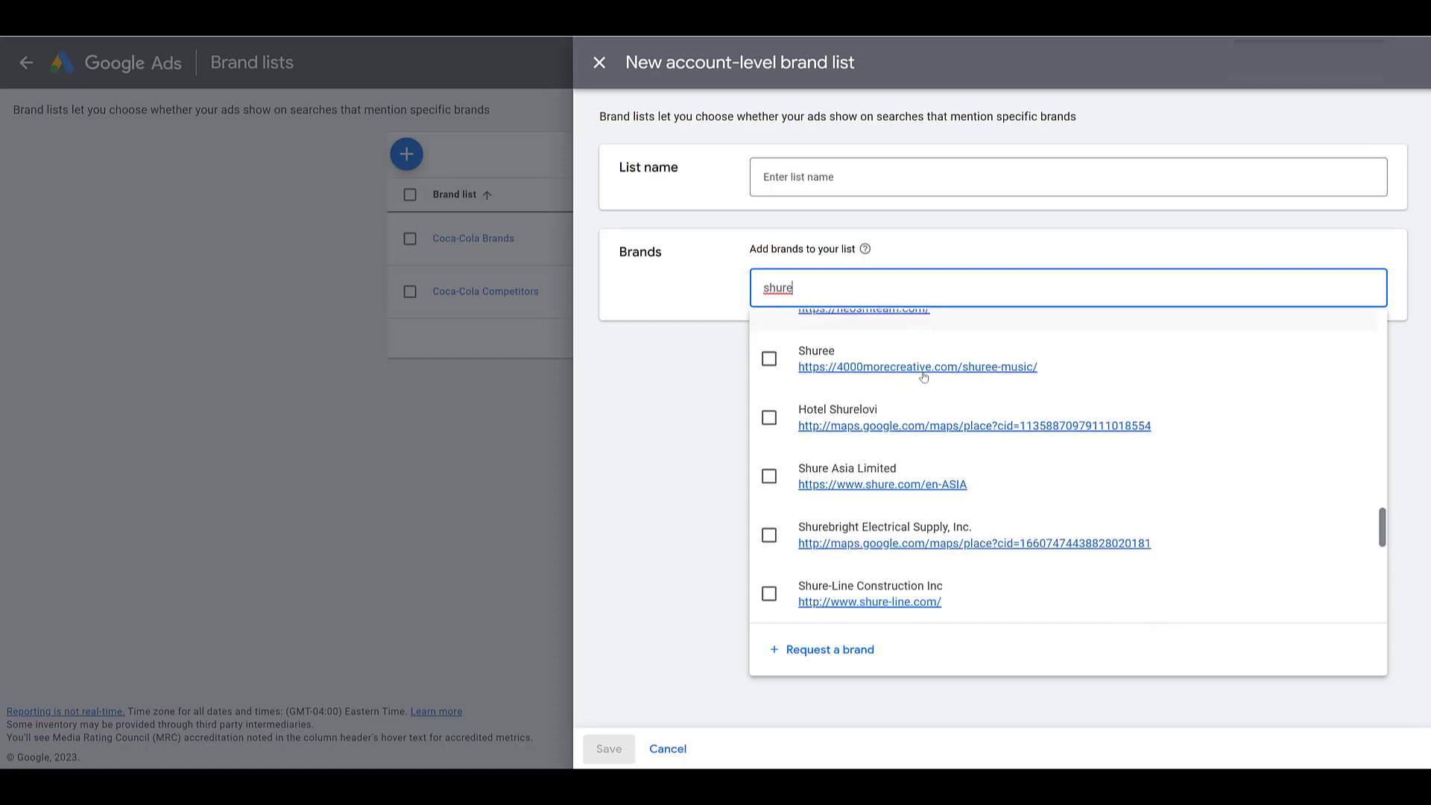
pyautogui.scroll(-5, 924, 377)
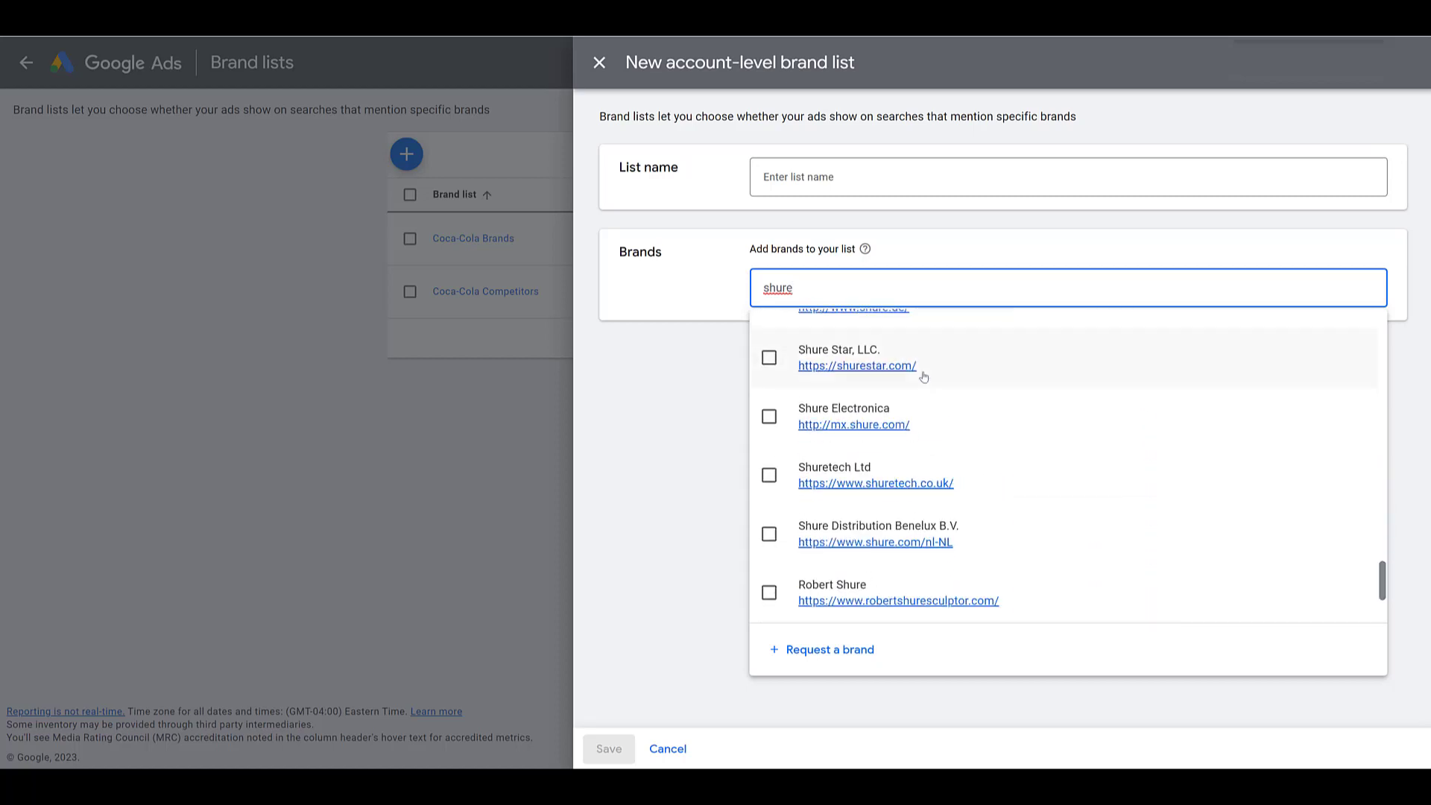
pyautogui.click(833, 659)
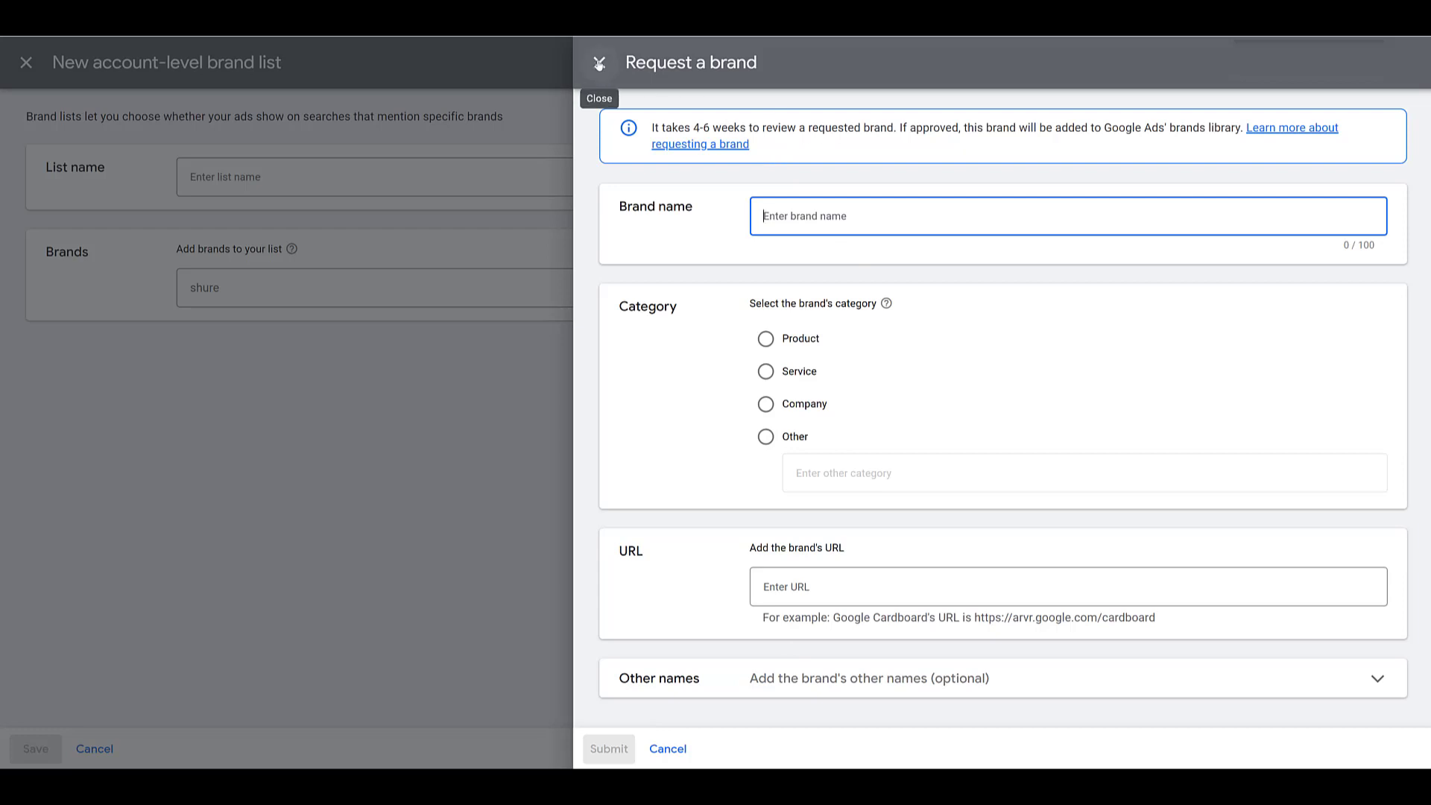
pyautogui.click(599, 63)
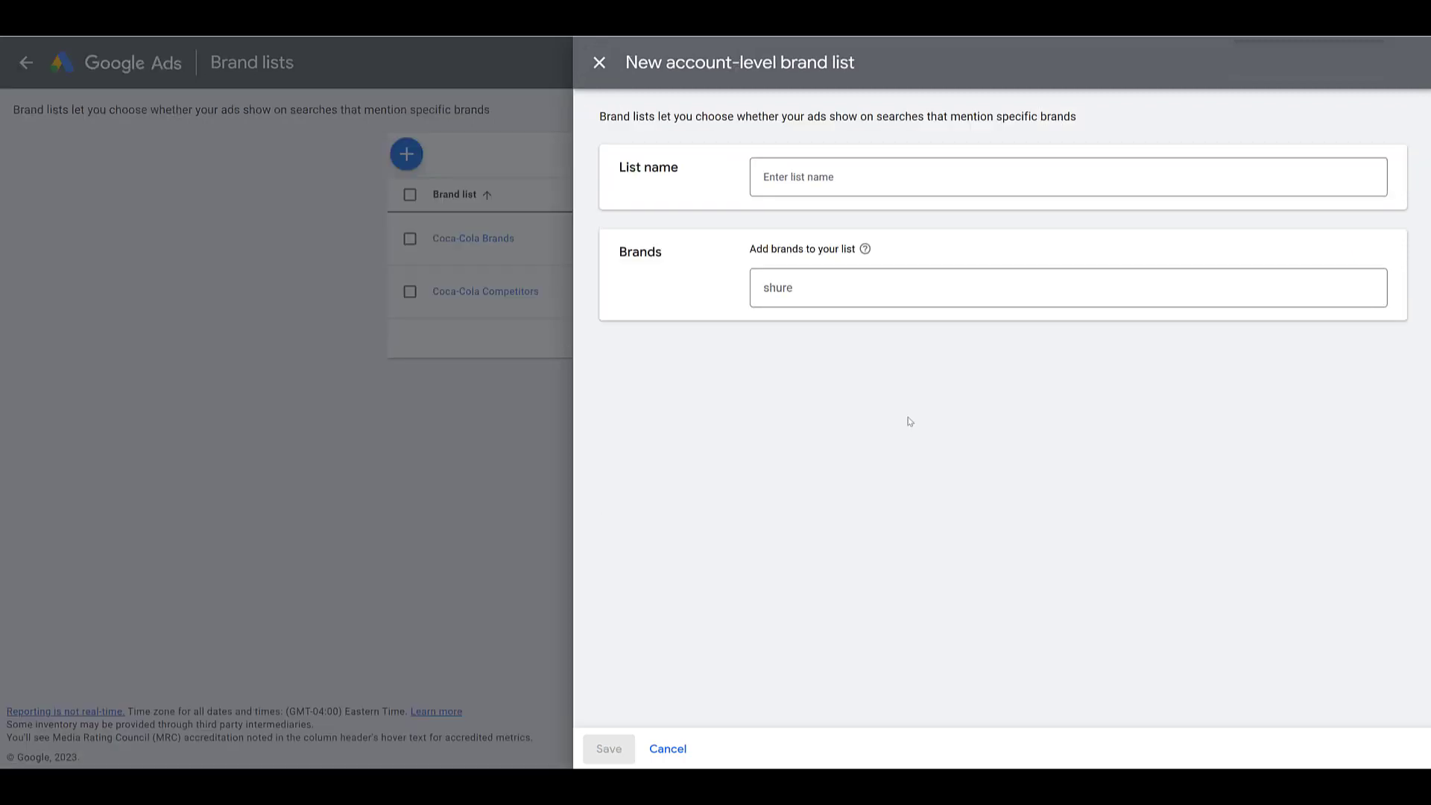